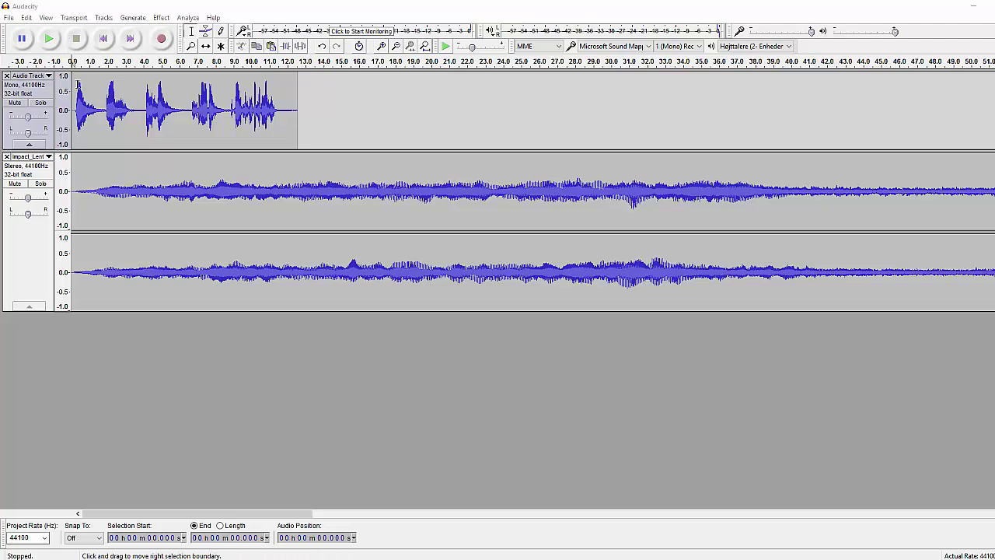
Play back the voice and music tracks, stop them, then start a new empty project
click(49, 43)
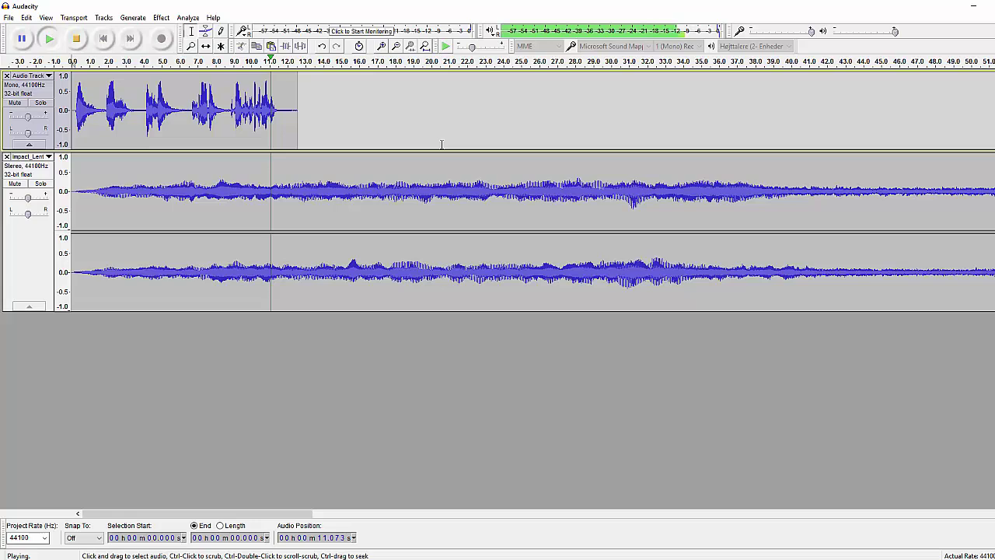
click(77, 39)
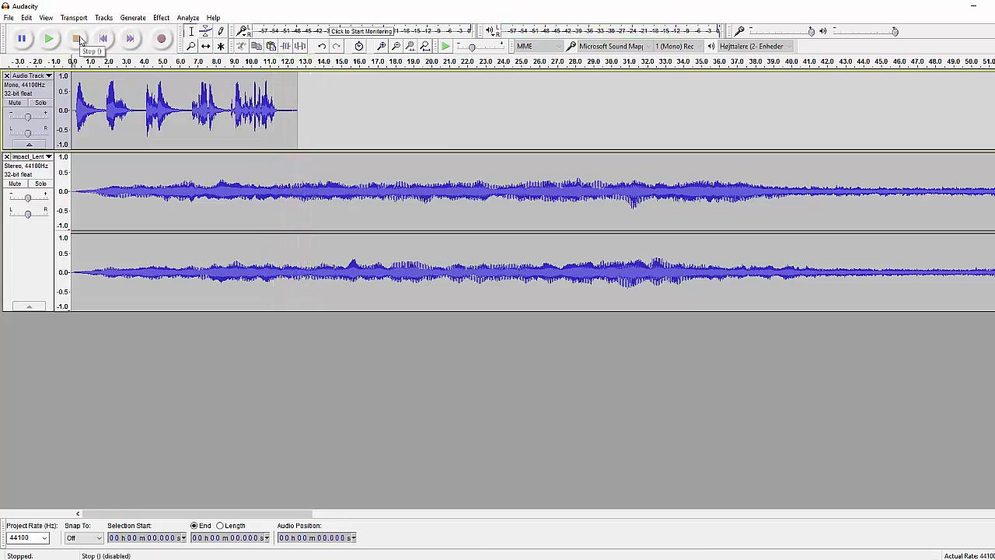
click(10, 18)
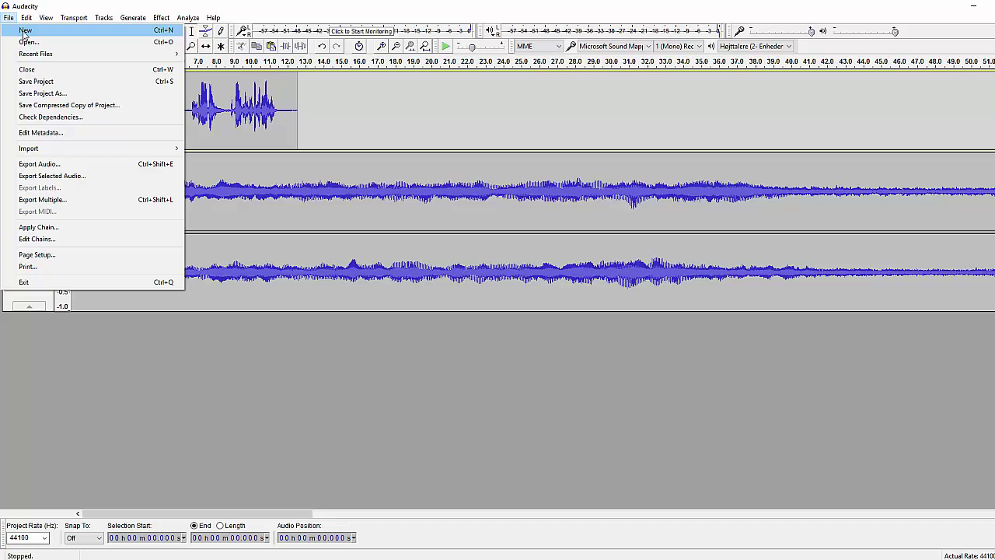
click(25, 31)
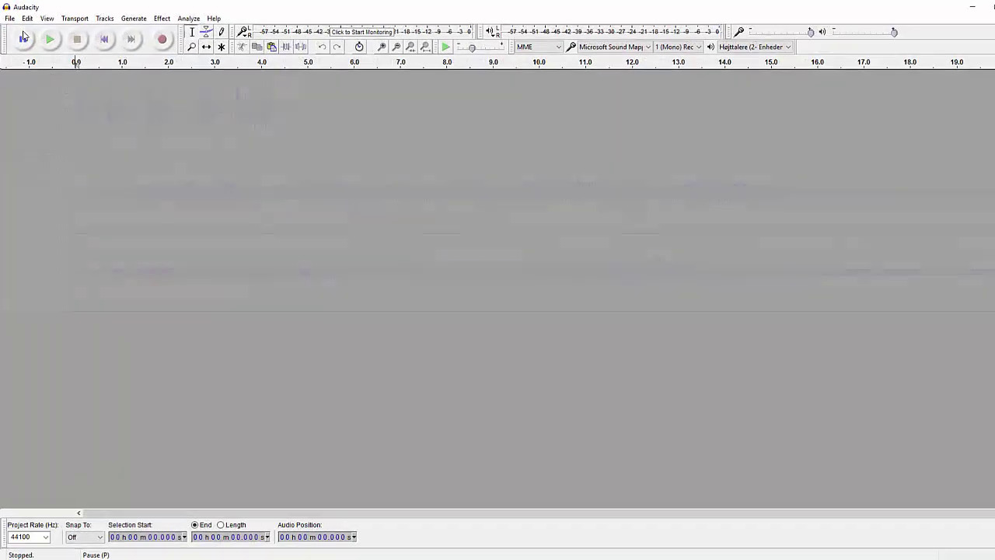
Record about 16.5 seconds of mono speech, then test selections and play from 1.358 s
click(162, 39)
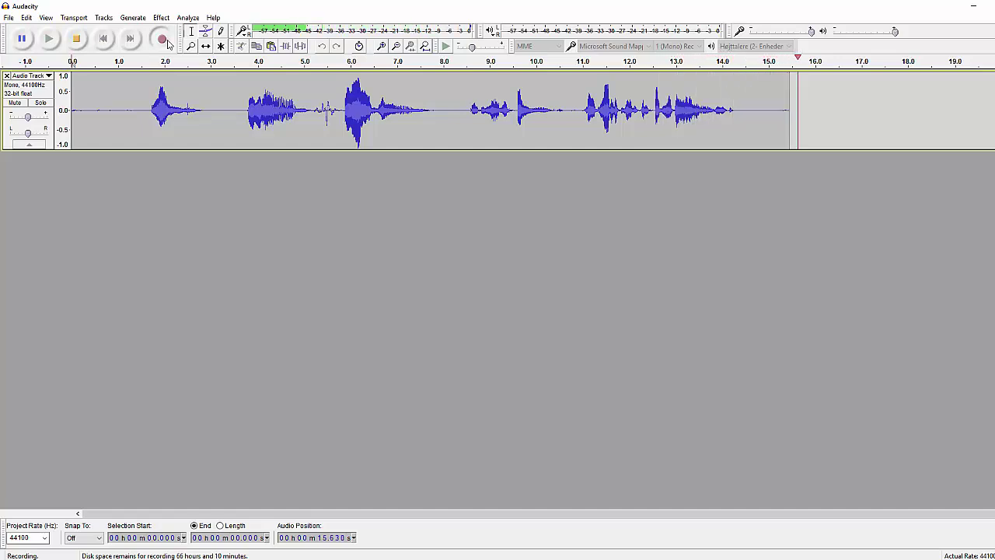
key(space)
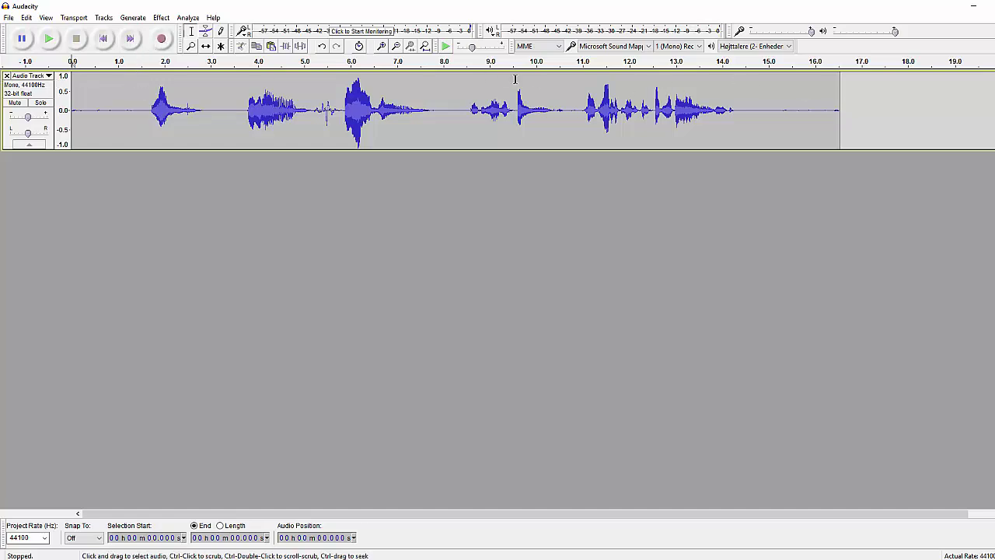
drag(150, 108, 71, 109)
drag(849, 109, 738, 112)
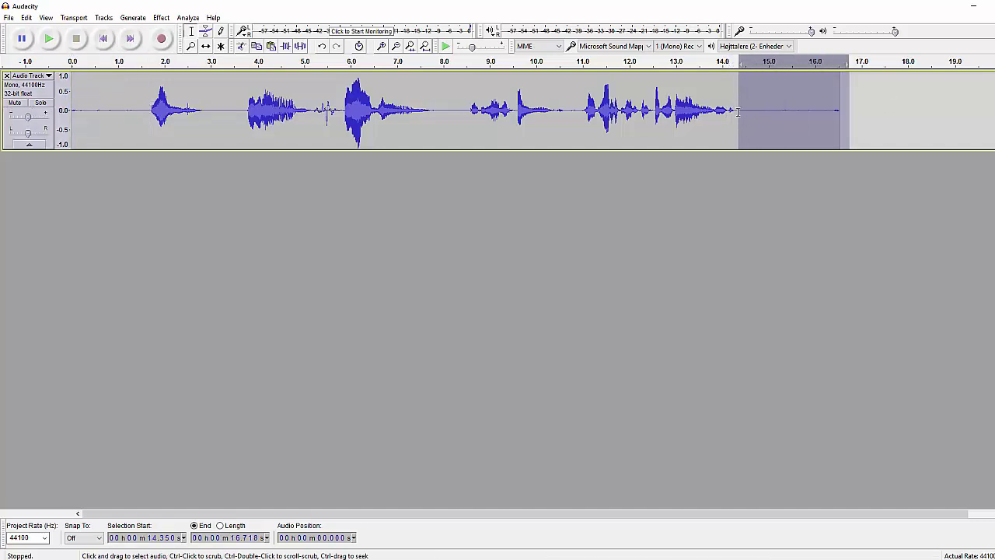
click(792, 112)
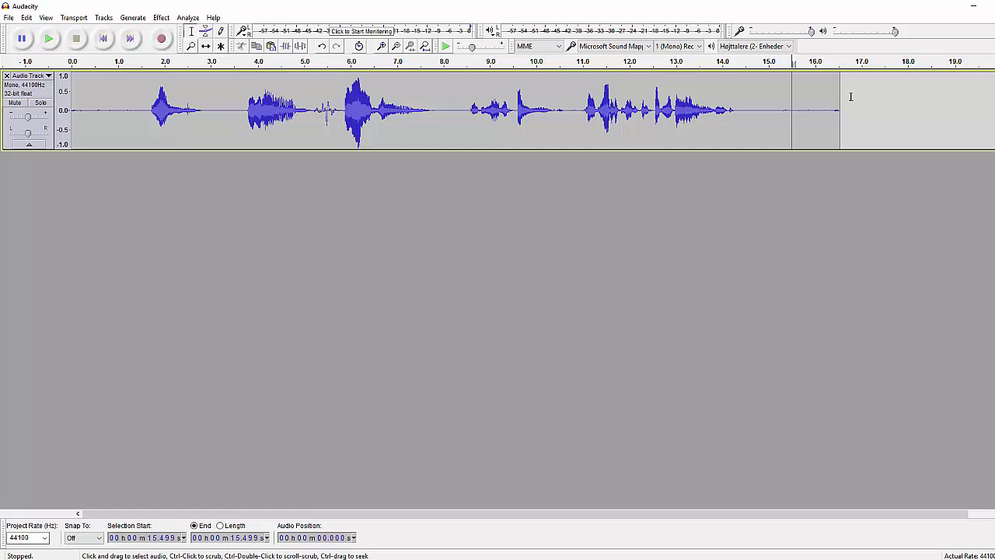
click(134, 101)
key(space)
key(space)
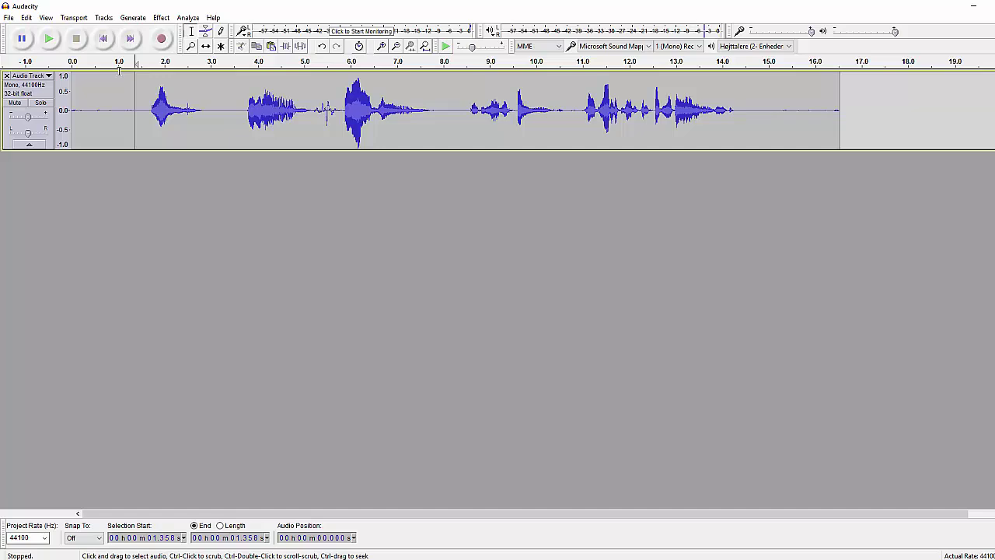
Look at the Effect menu without applying anything, then open the File menu
click(161, 17)
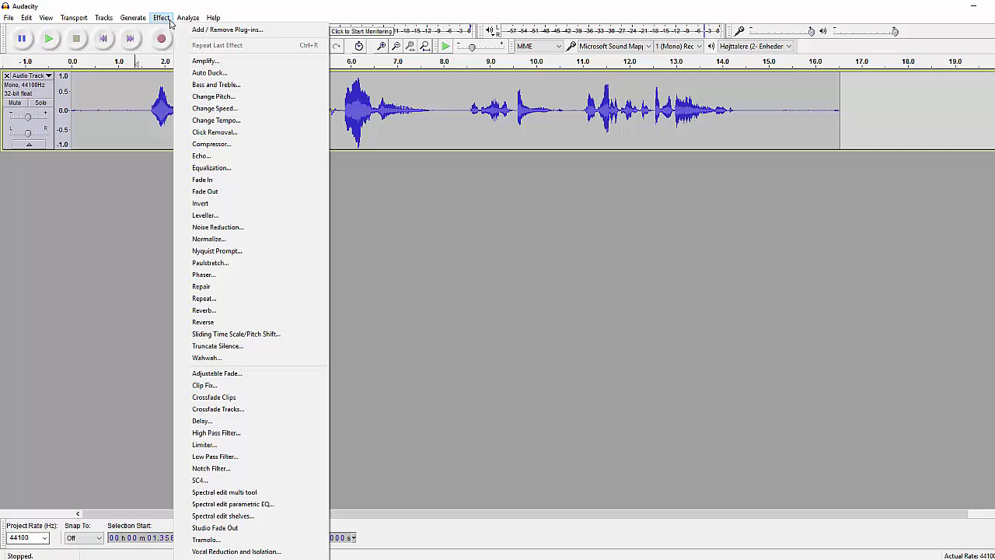
click(207, 7)
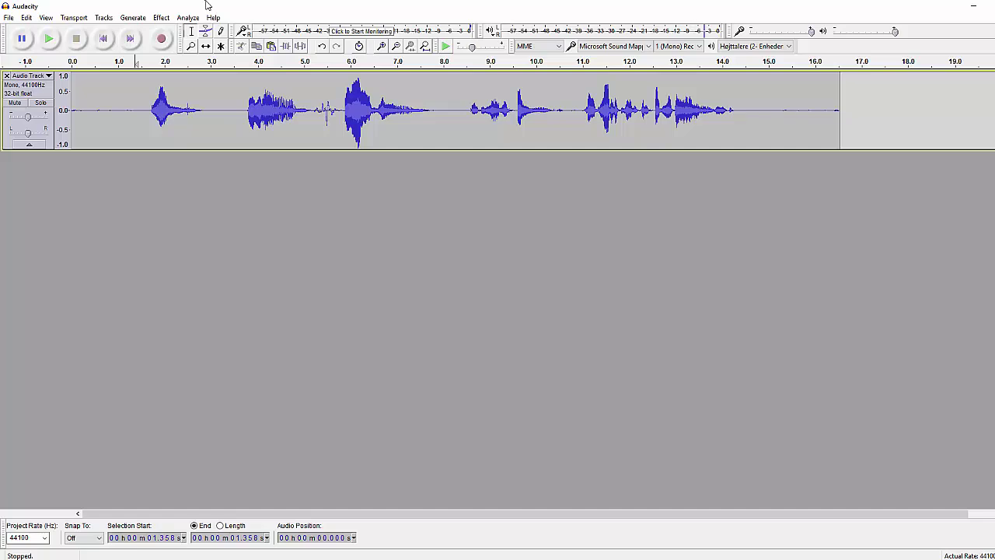
click(9, 17)
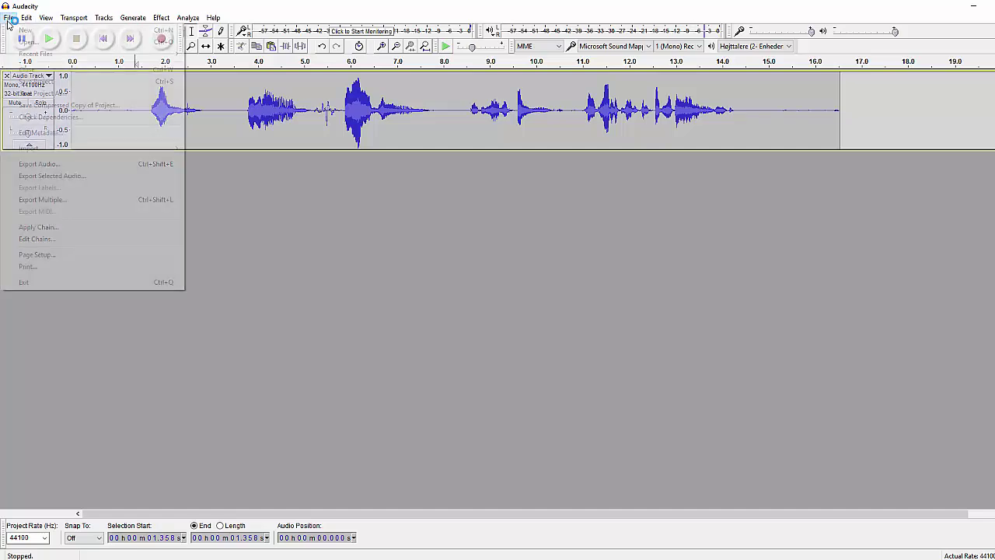
Create a new empty chain named 'Trailer Voice' in Edit Chains, then view the Optimize chain
click(48, 244)
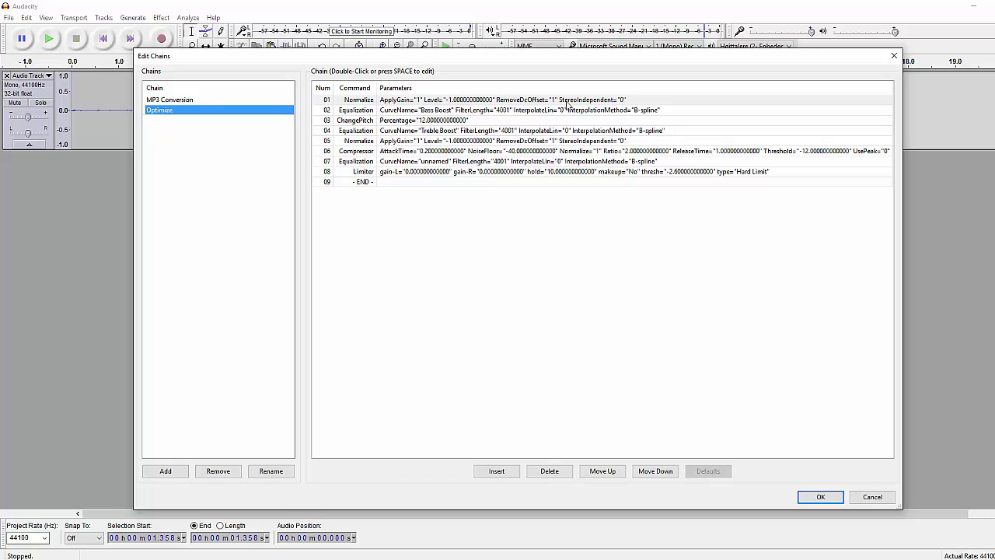
click(174, 471)
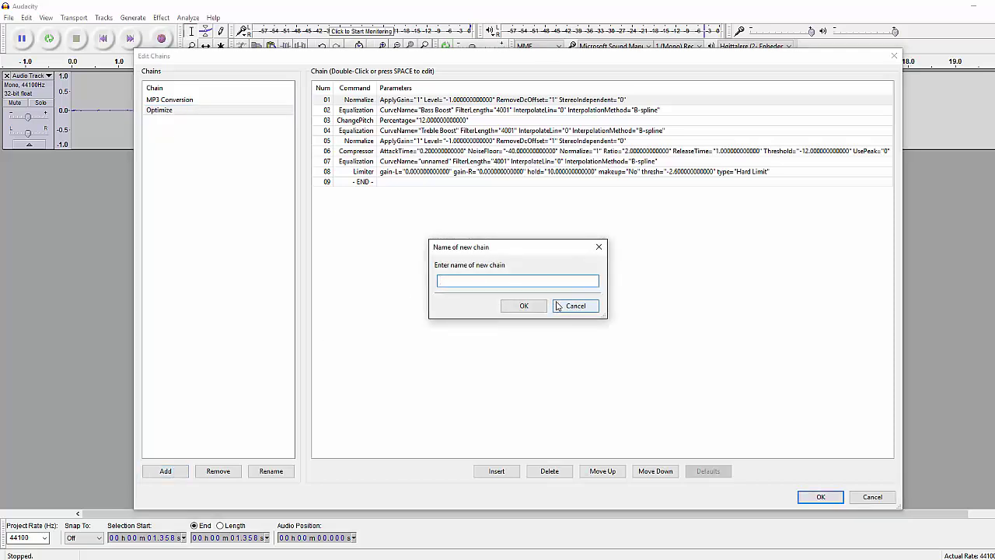
text(Trailer VOic)
key(BackSpace)
key(BackSpace)
key(BackSpace)
key(BackSpace)
text(oice)
click(534, 307)
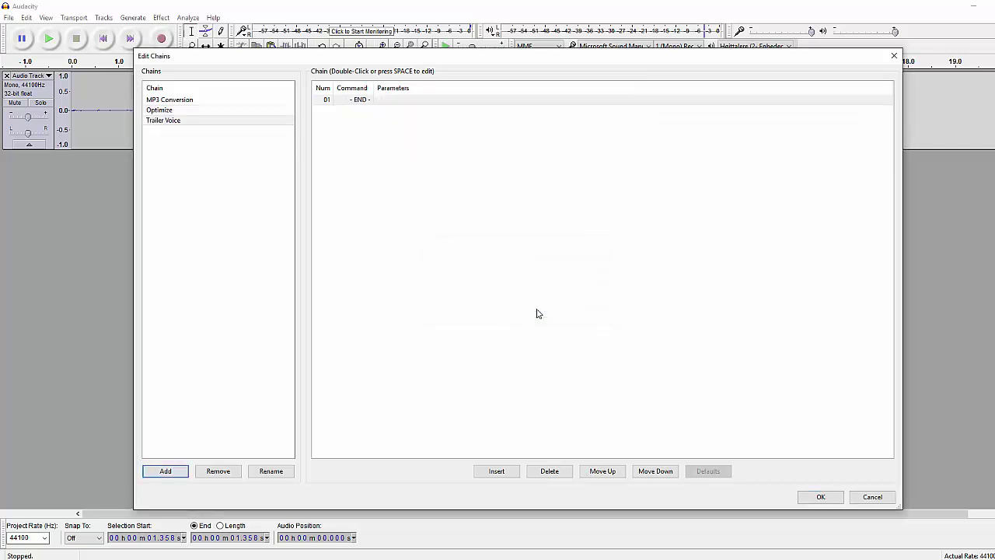
click(468, 99)
click(221, 111)
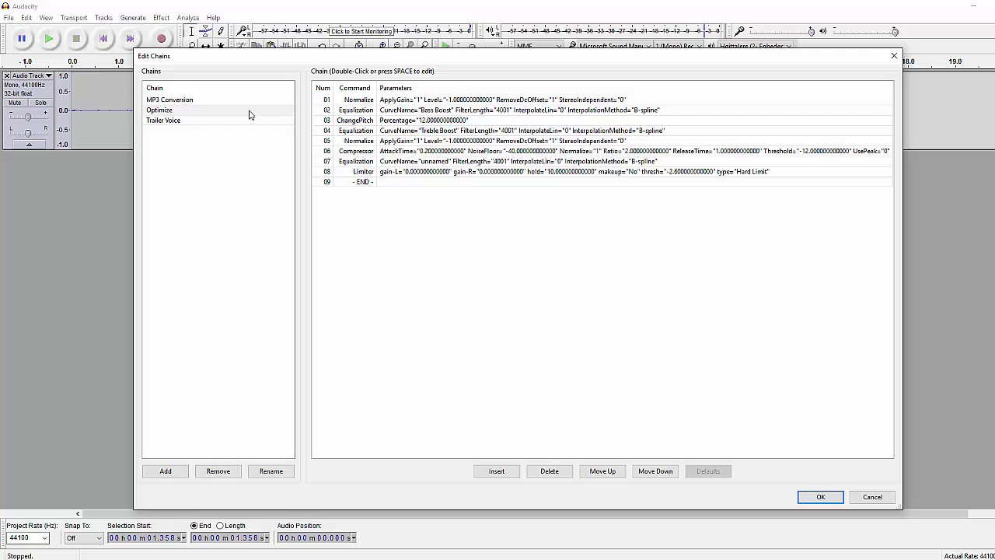
Select the Trailer Voice chain and begin inserting a command, then cancel it
click(179, 121)
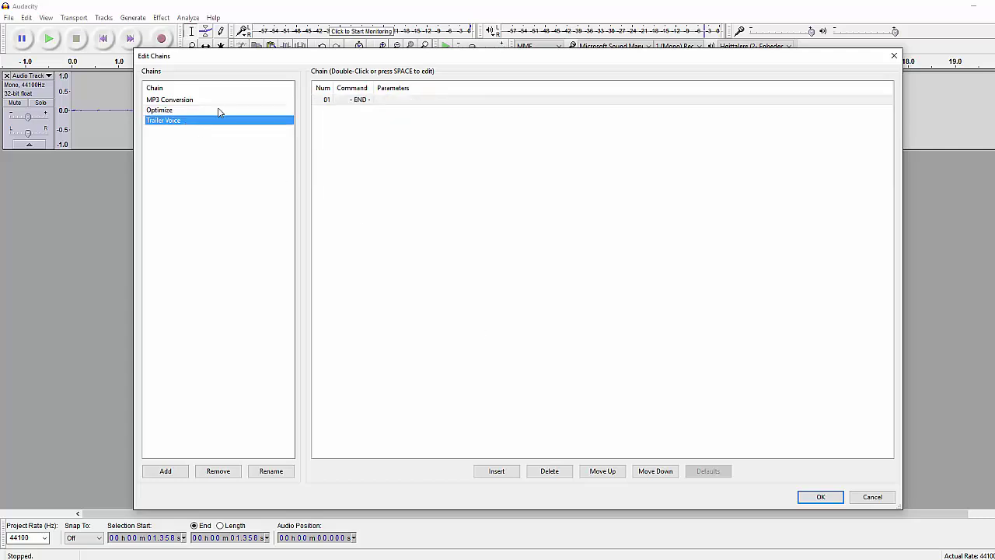
click(489, 471)
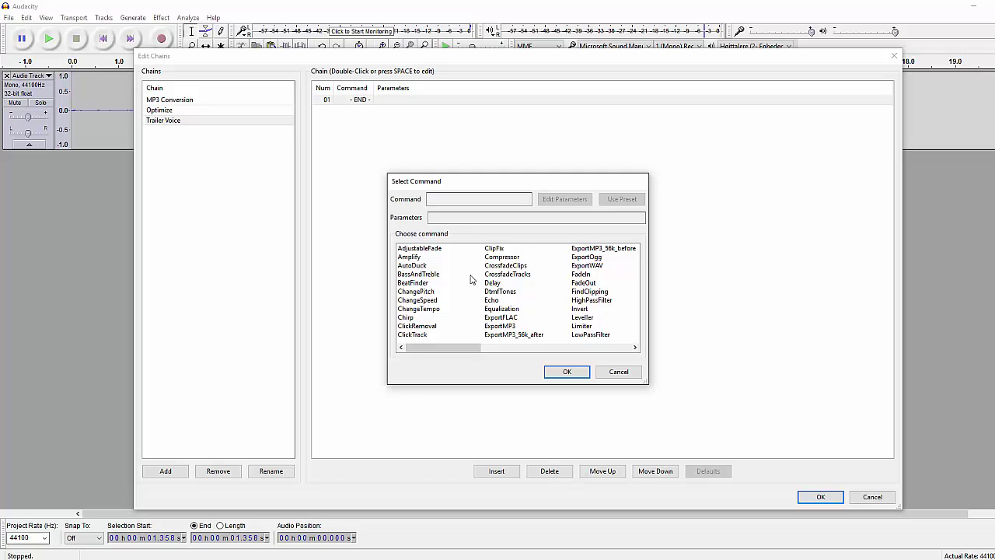
click(619, 372)
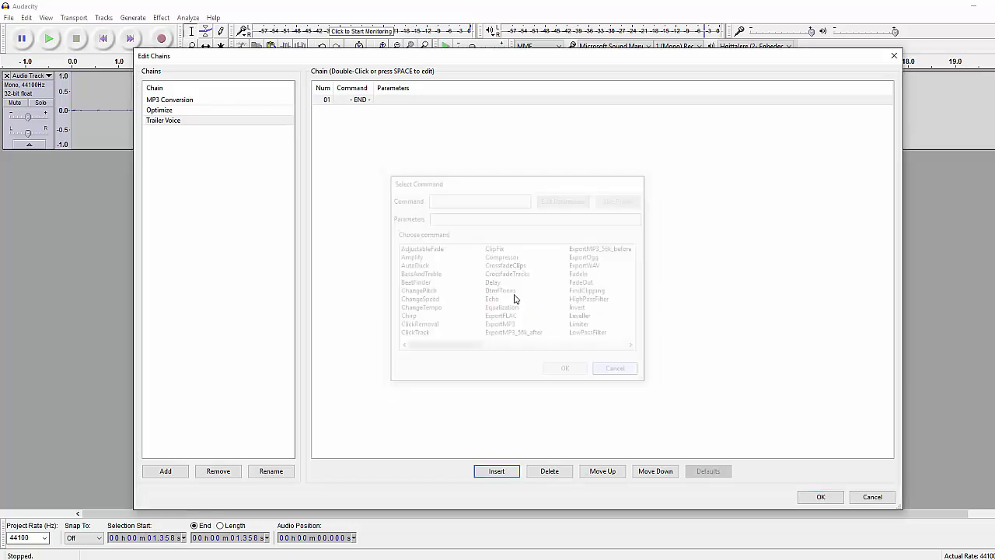
Open the Optimize chain's Normalize step and keep its -1.0 dB setting unchanged
click(176, 111)
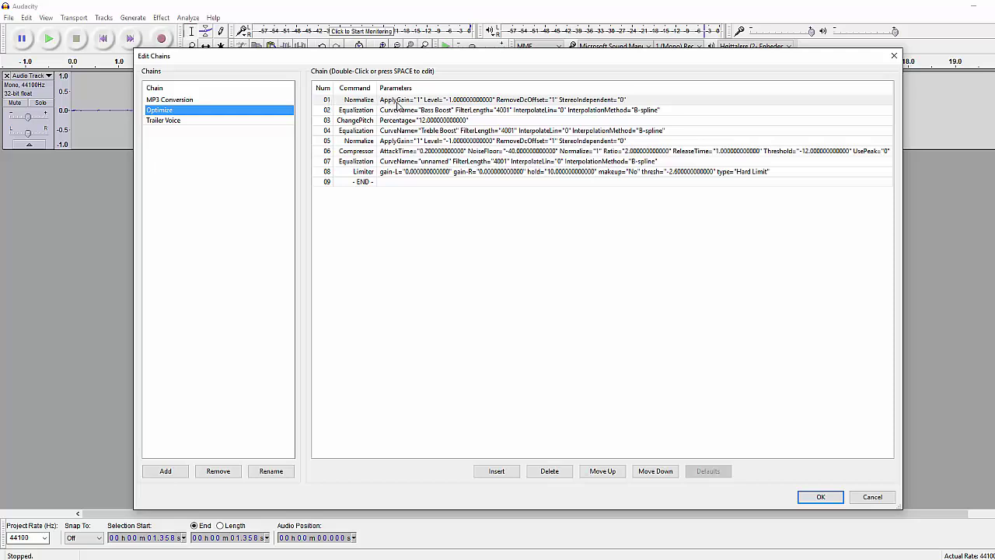
double_click(397, 105)
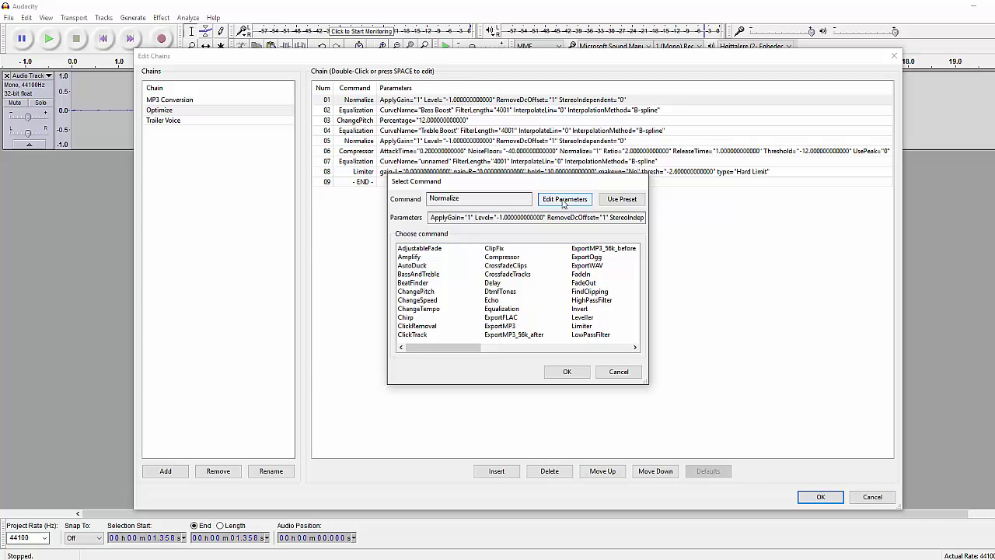
click(564, 200)
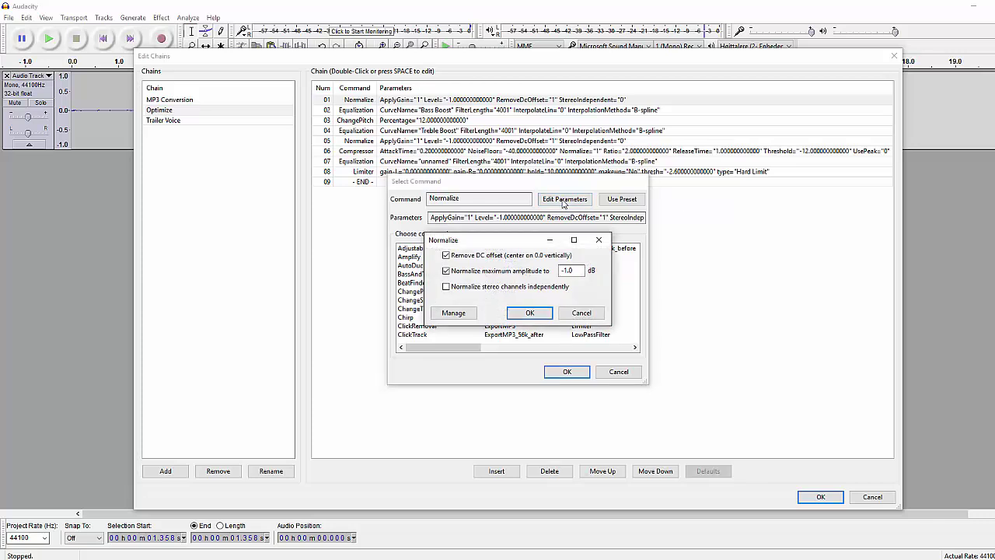
click(529, 312)
click(567, 372)
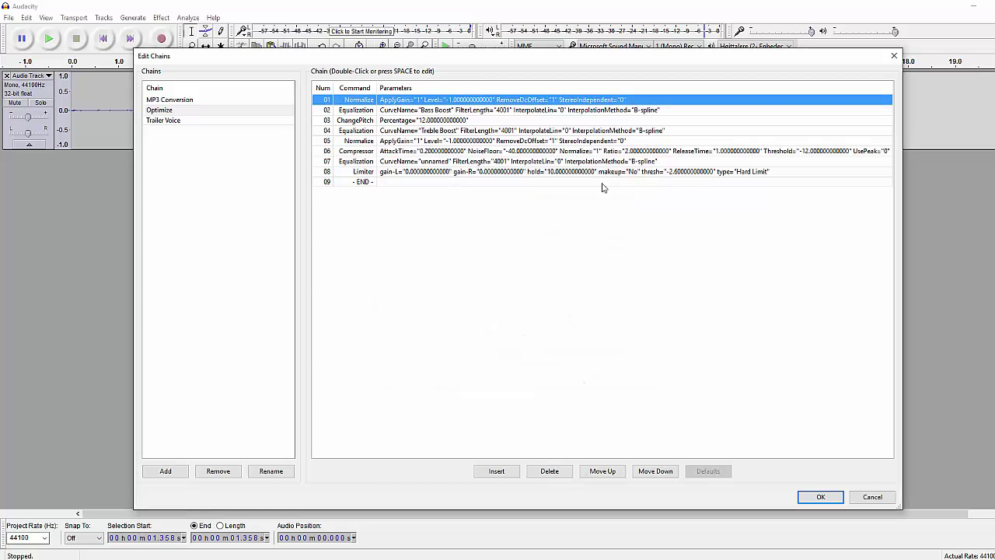
Set the Optimize chain's step 02 Equalization to the Bass Boost curve
double_click(425, 115)
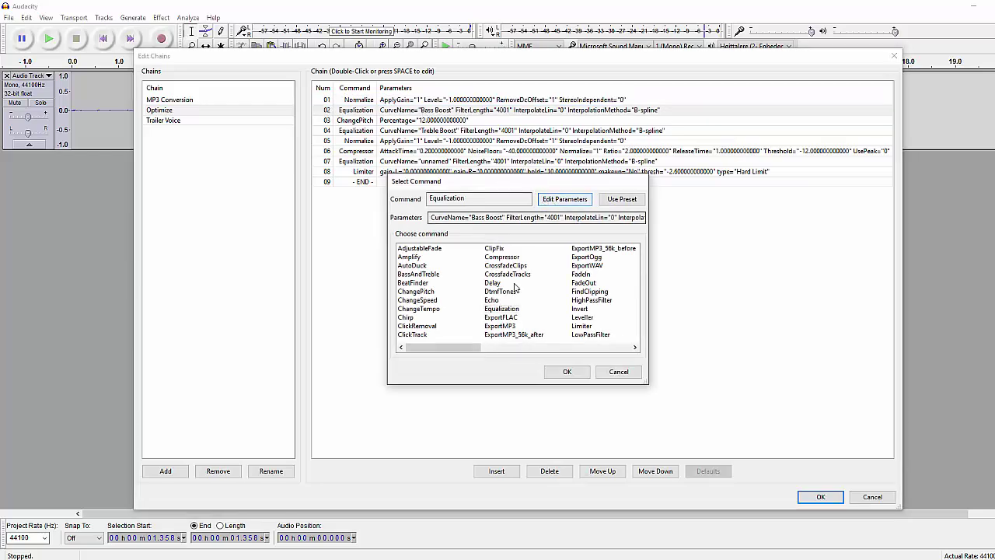
click(558, 202)
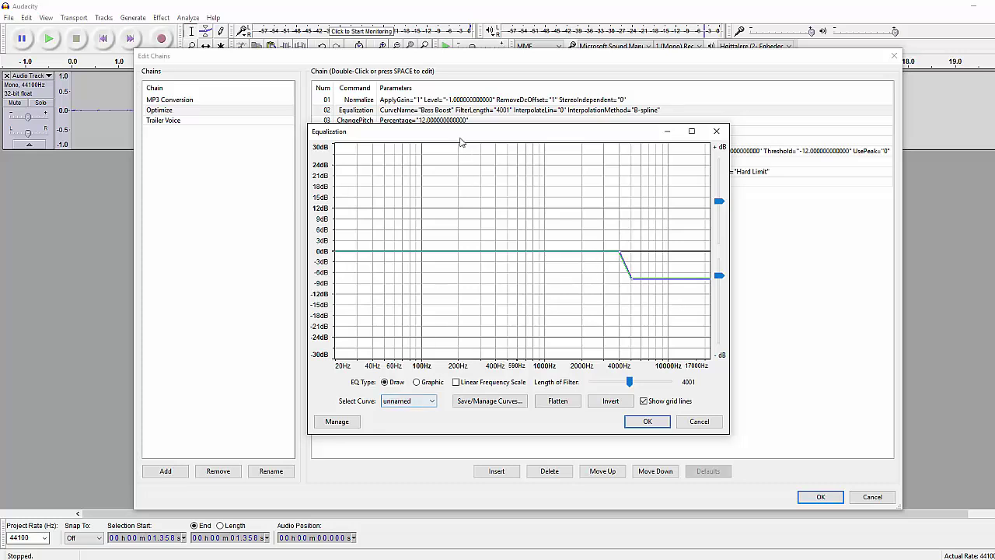
drag(461, 133, 459, 178)
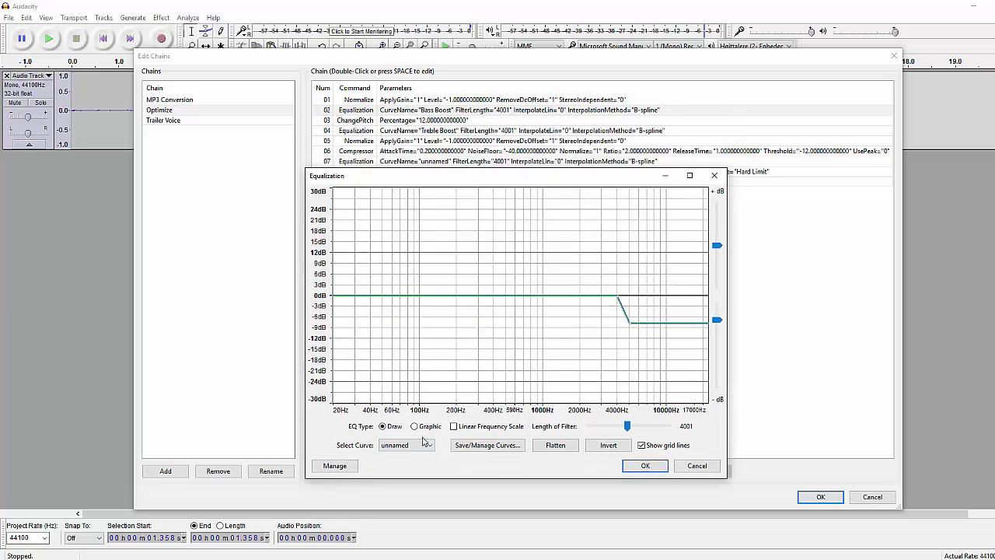
click(426, 444)
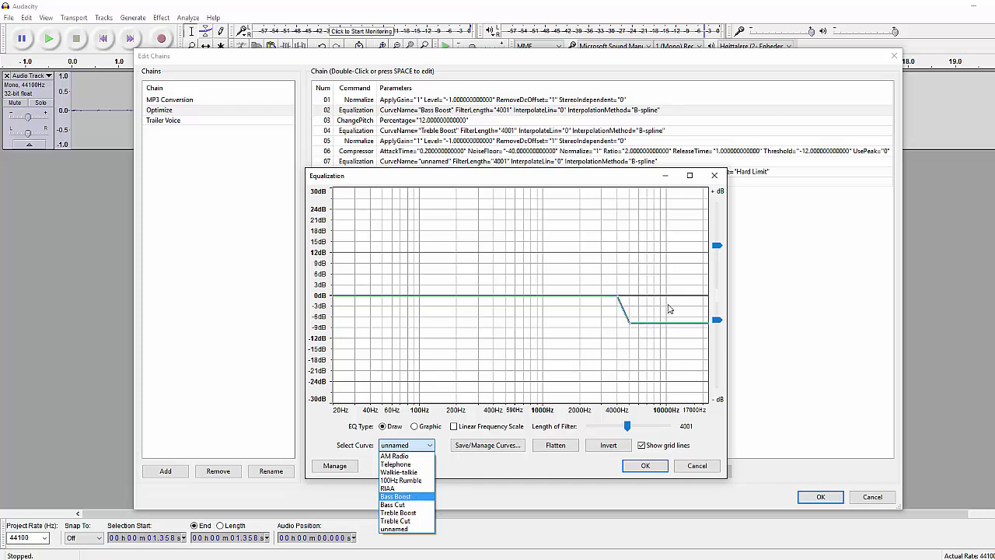
click(400, 495)
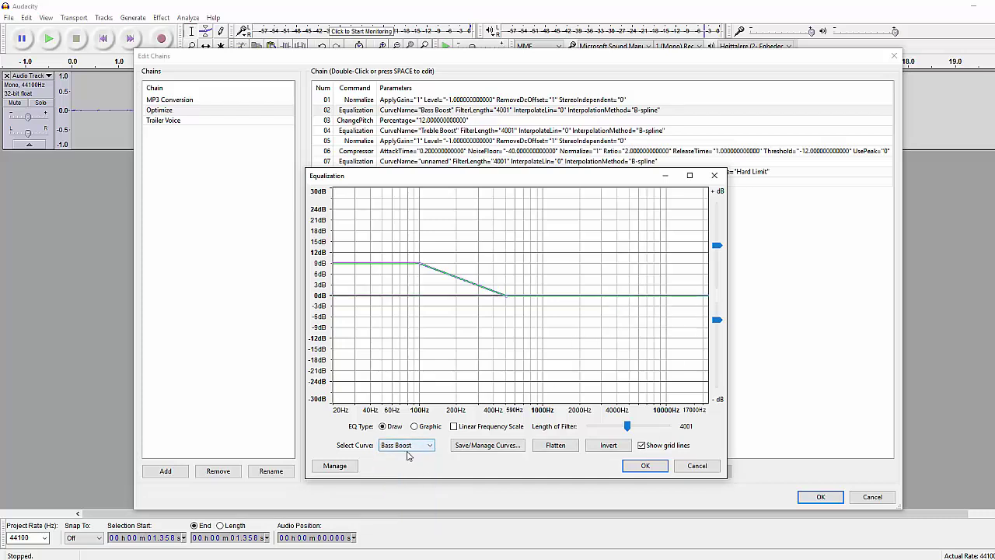
click(408, 445)
click(408, 446)
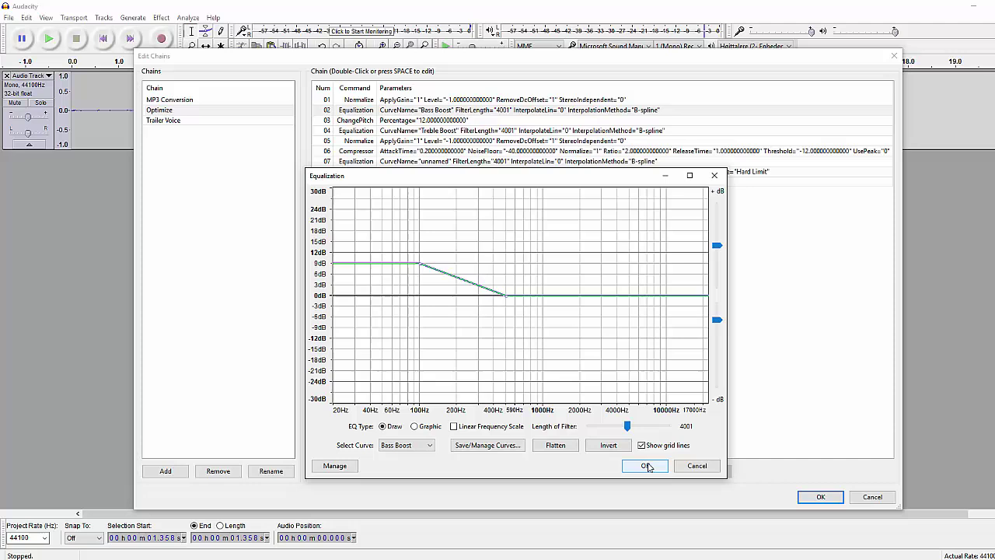
click(648, 466)
Confirm the equalization step, then open ChangePitch's settings and back out unsaved
click(629, 373)
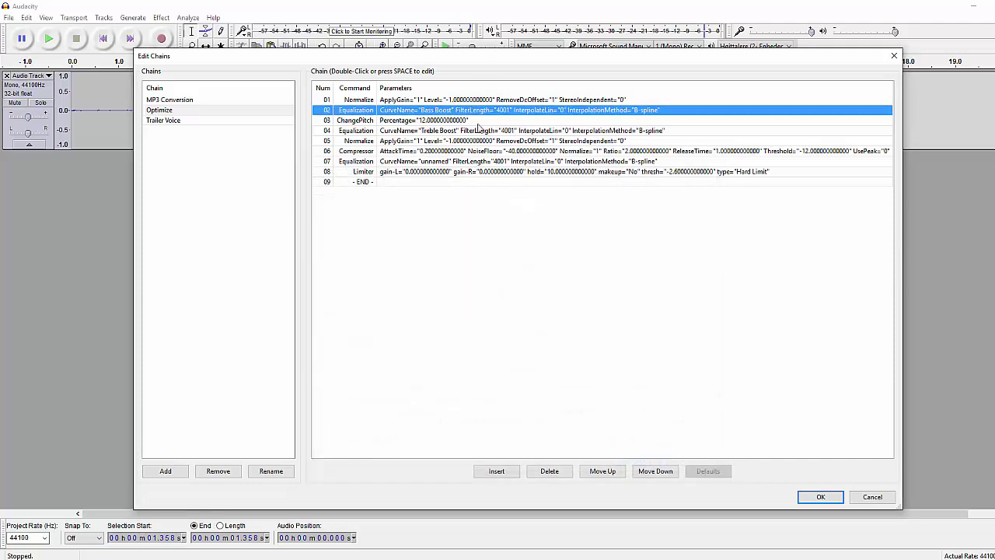
click(469, 119)
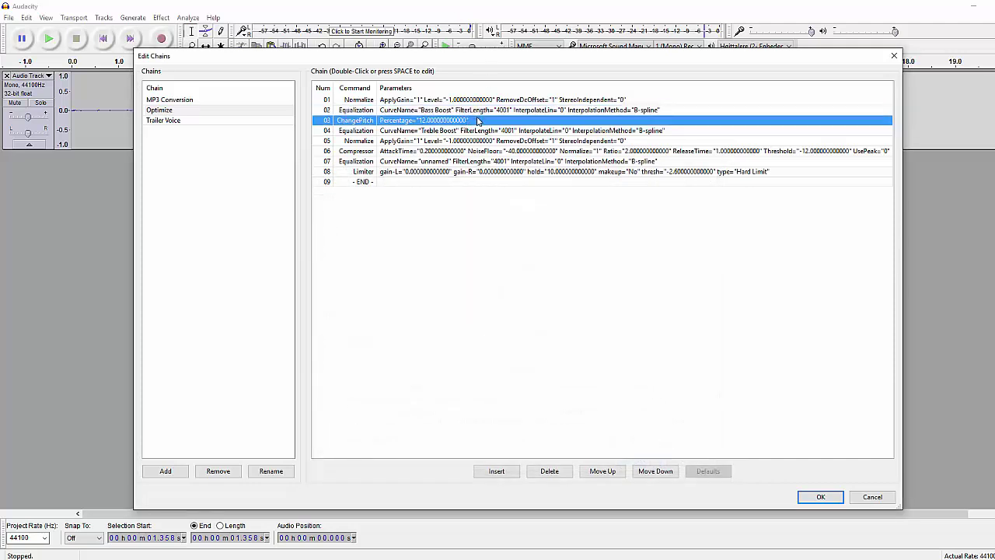
double_click(478, 120)
click(566, 199)
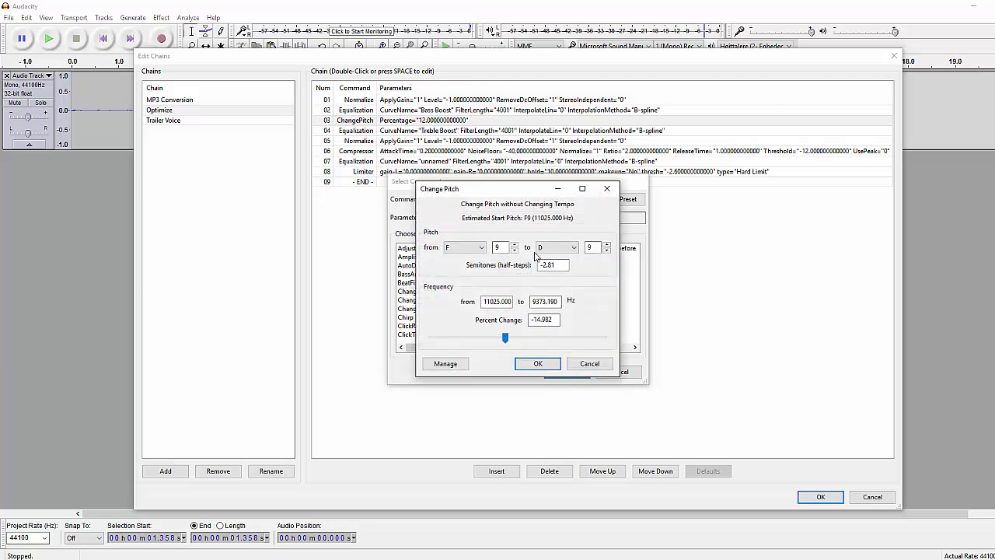
drag(534, 320, 579, 316)
click(589, 364)
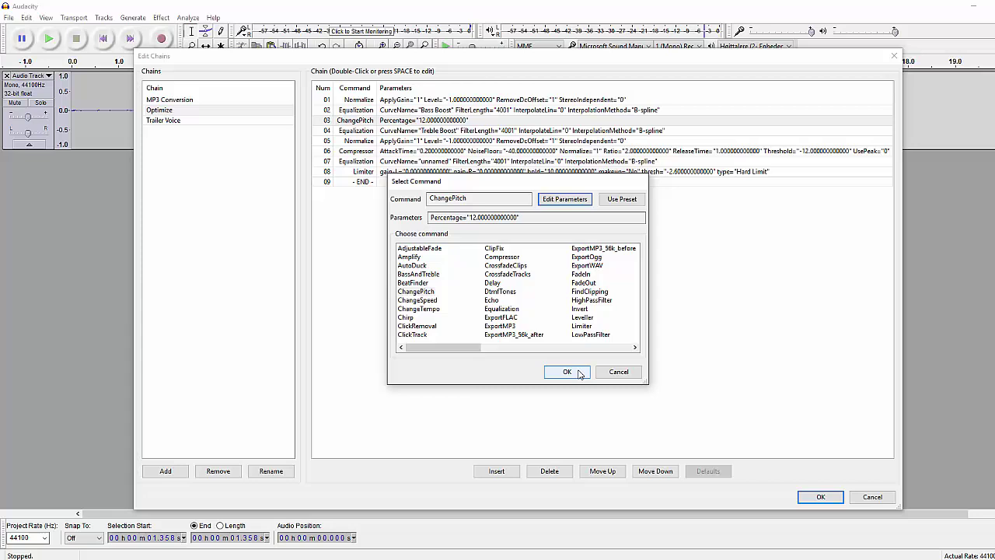
Set the ChangePitch step's Percent Change to -15 instead of 12
click(564, 199)
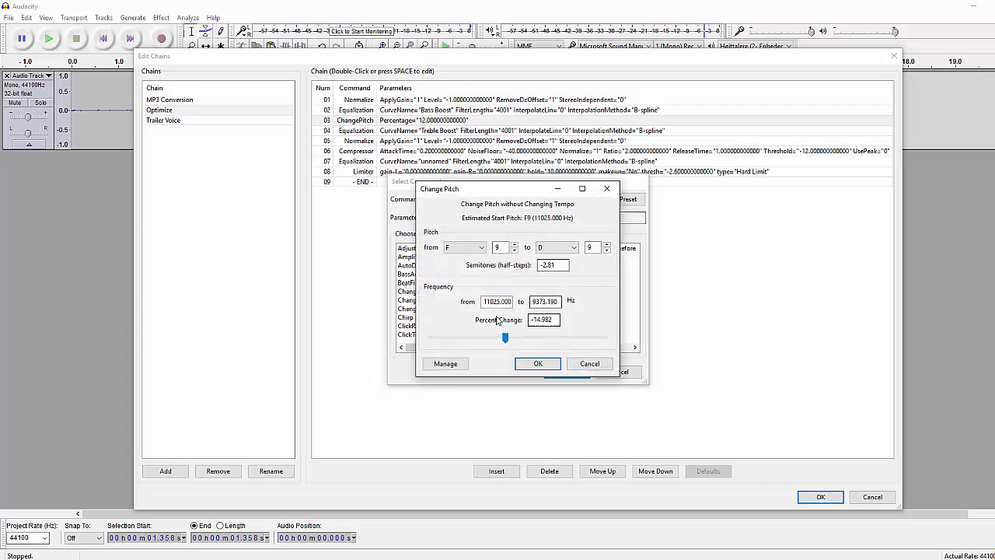
click(549, 365)
click(564, 199)
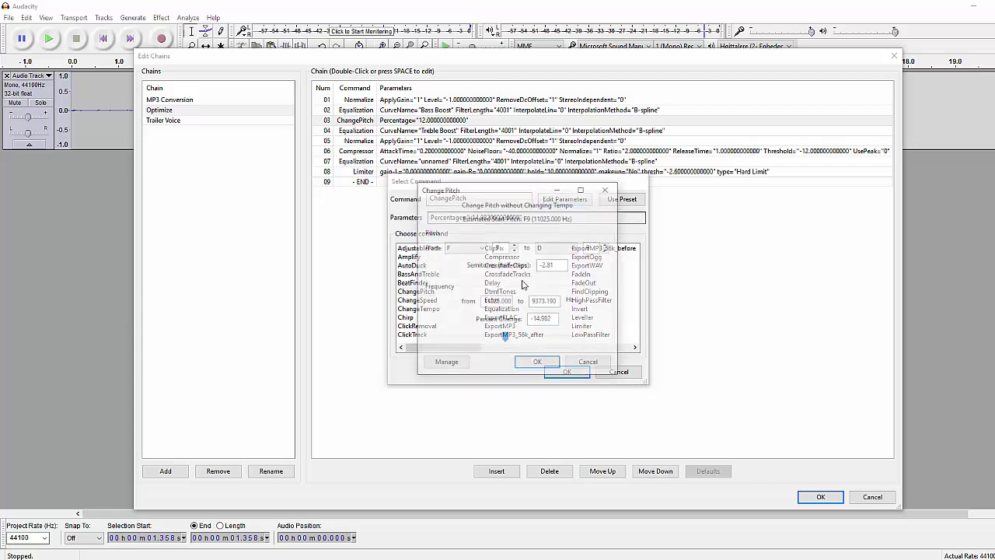
drag(535, 319, 578, 320)
text(5)
click(544, 363)
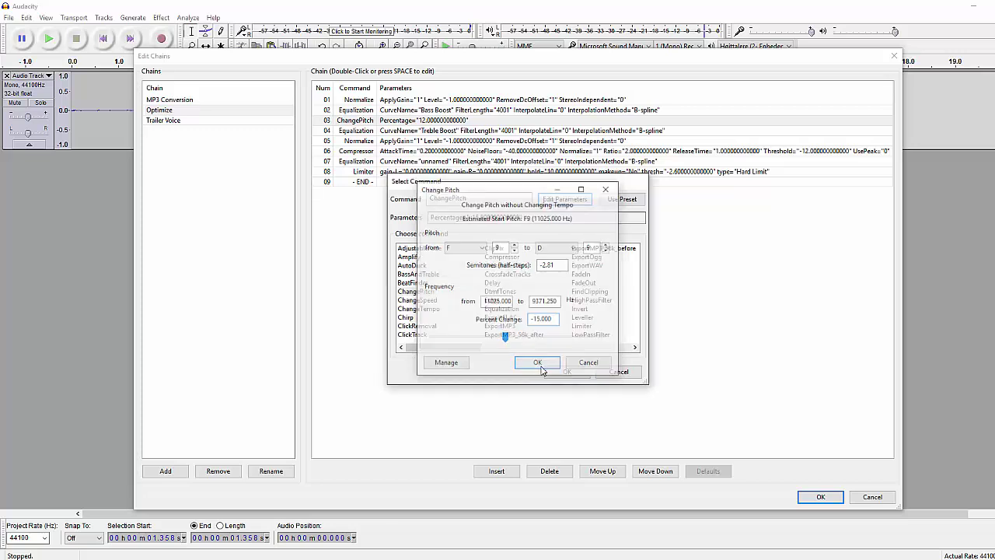
click(577, 376)
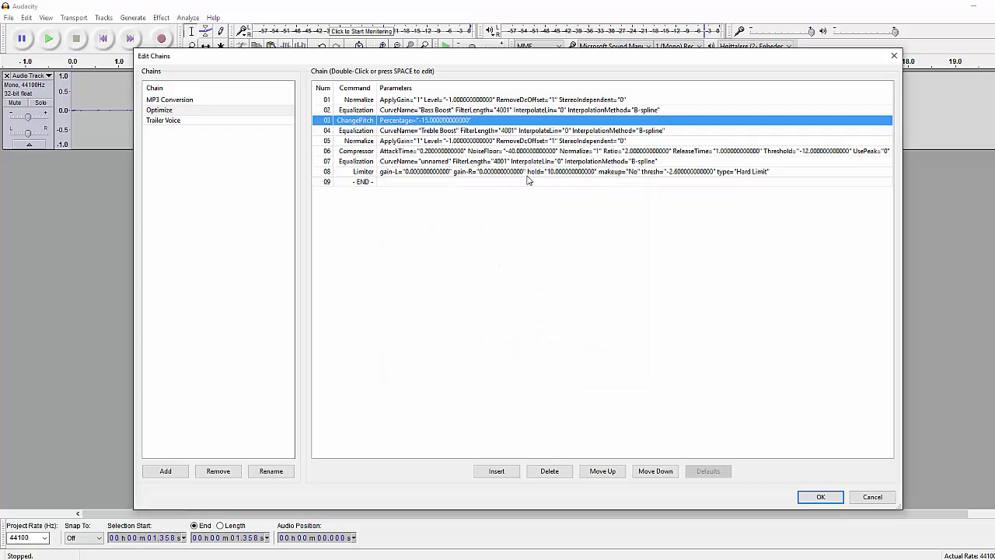
click(437, 133)
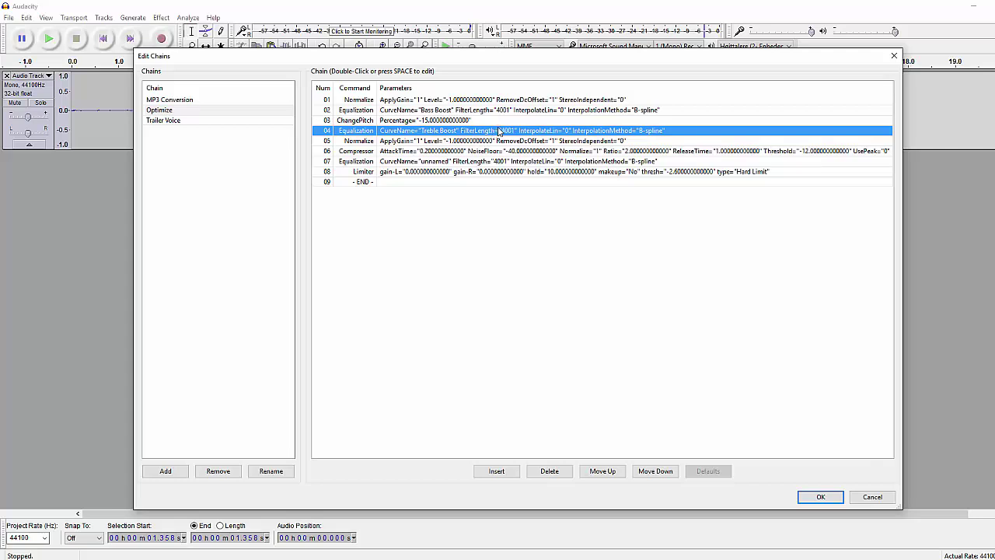
double_click(423, 132)
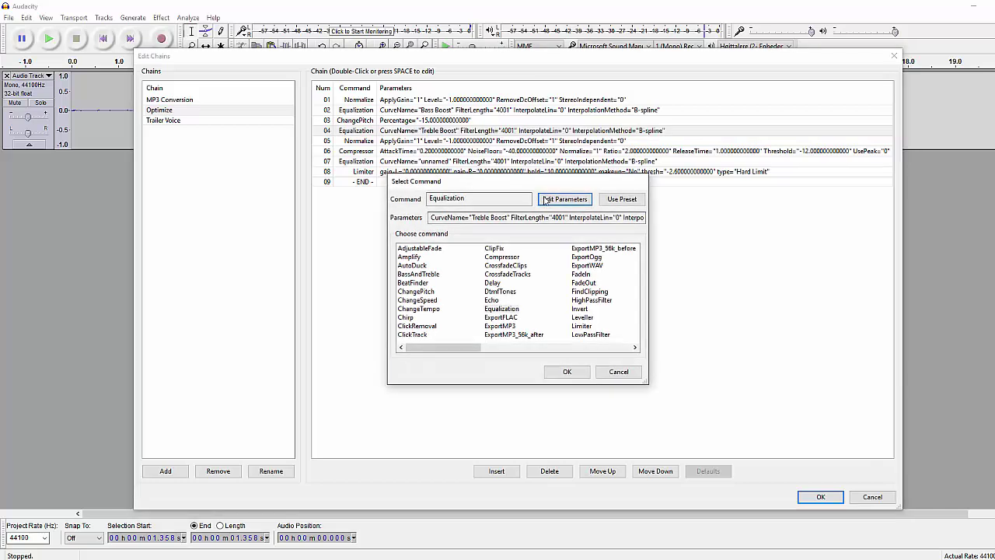
click(544, 200)
click(415, 400)
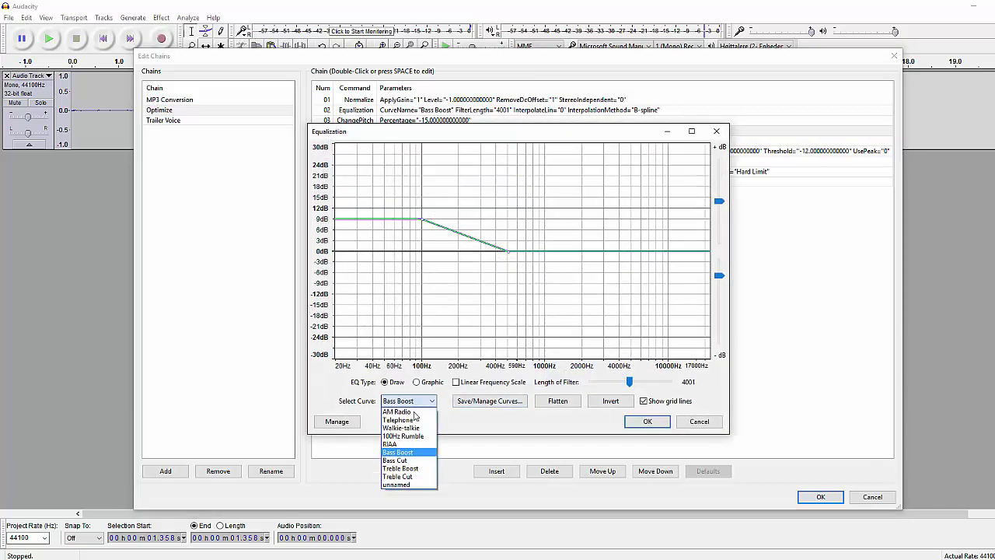
click(420, 468)
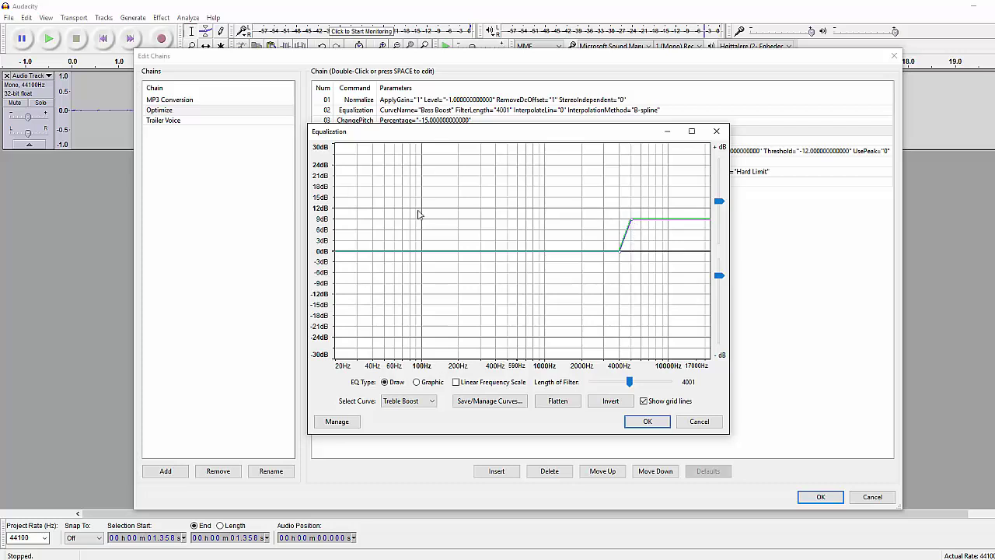
drag(633, 223, 632, 218)
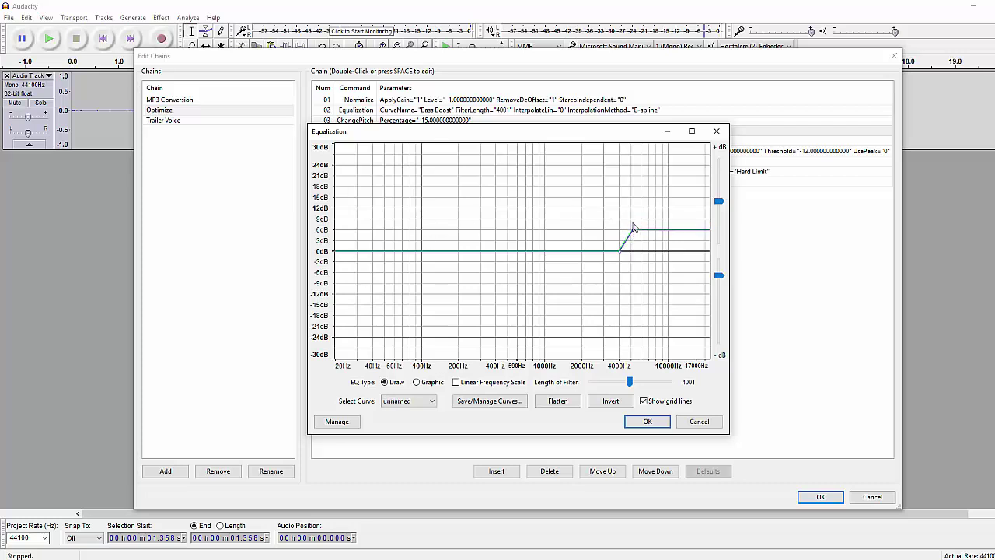
click(699, 421)
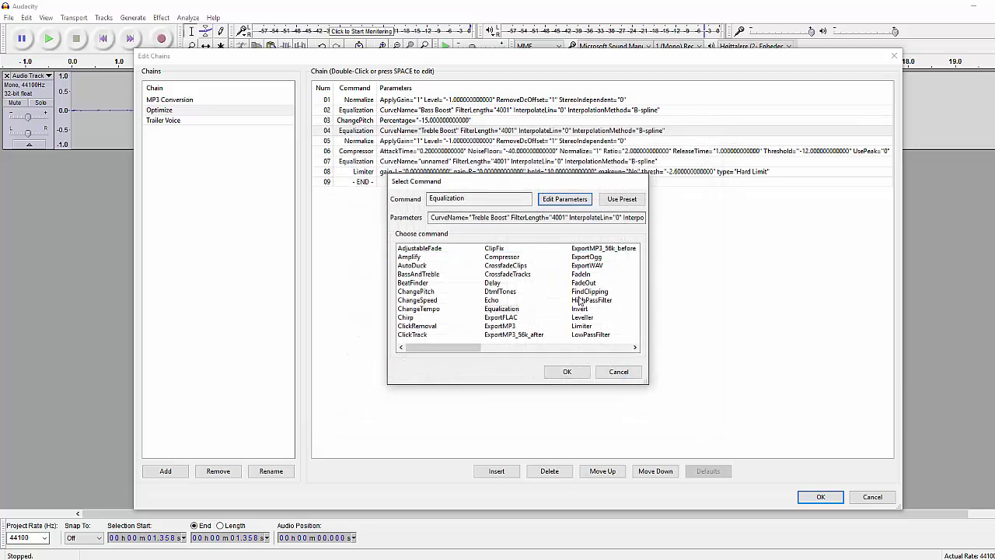
click(611, 369)
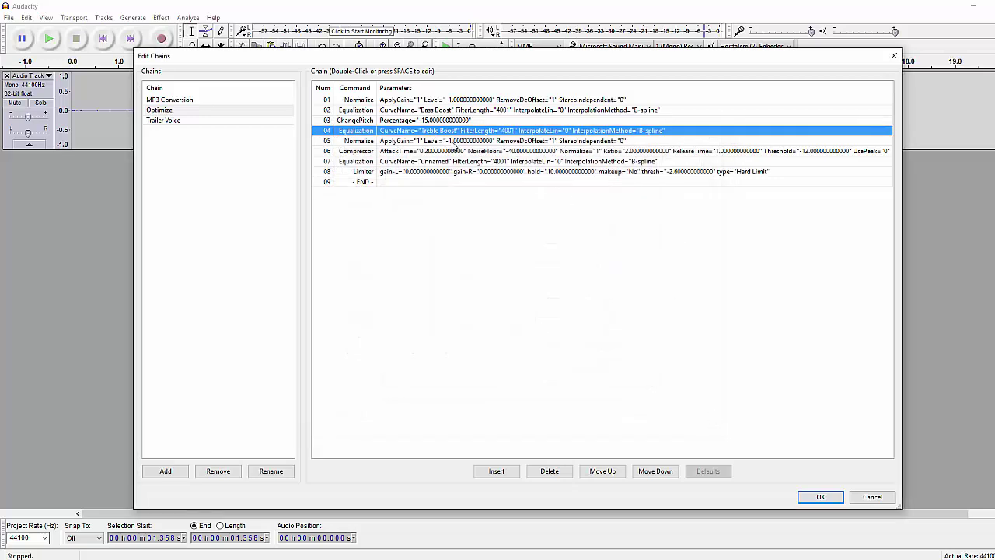
Inspect step 05 Normalize's settings and leave them unchanged
double_click(453, 143)
click(564, 199)
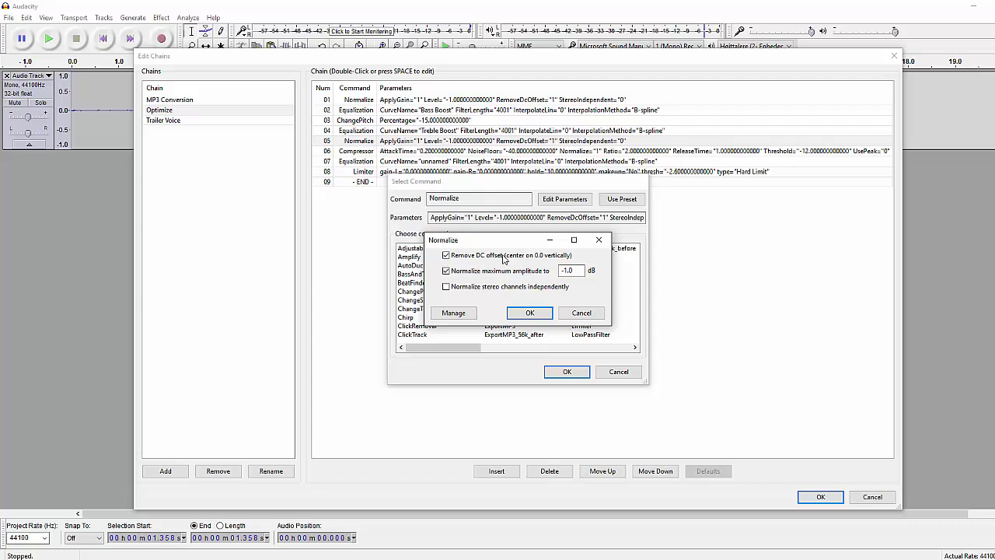
click(545, 315)
click(567, 372)
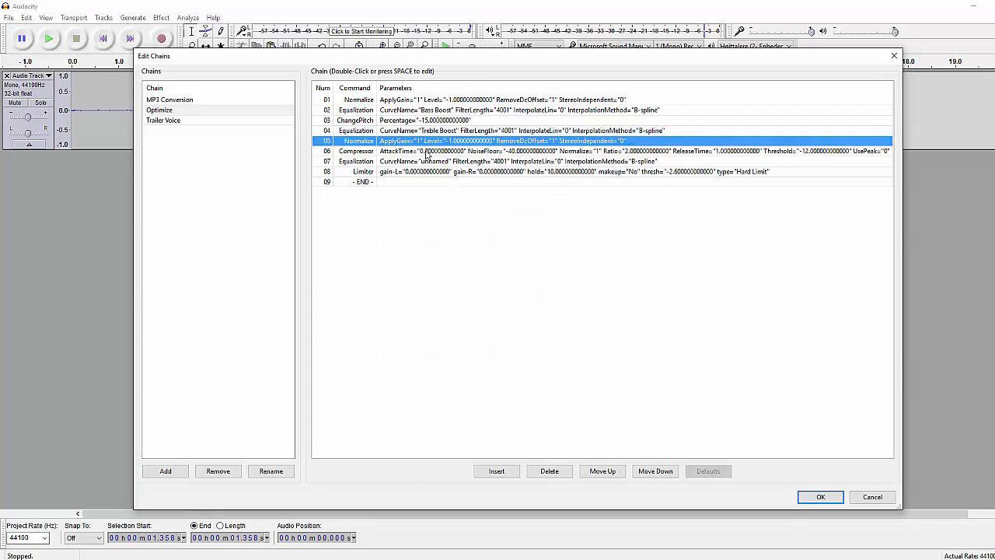
Apply the factory Defaults preset to step 06 Compressor: -12 dB threshold, 2:1 ratio
double_click(426, 153)
click(586, 203)
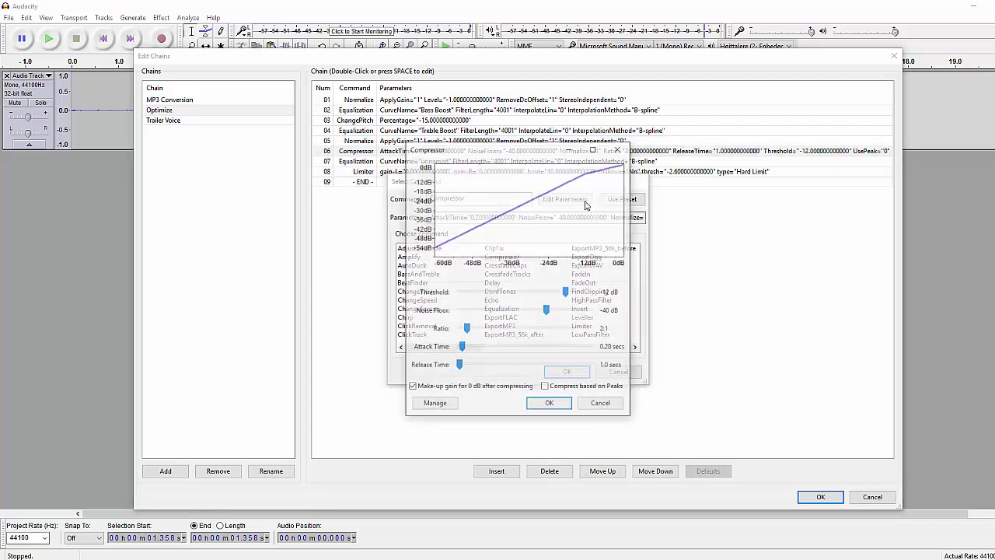
click(440, 406)
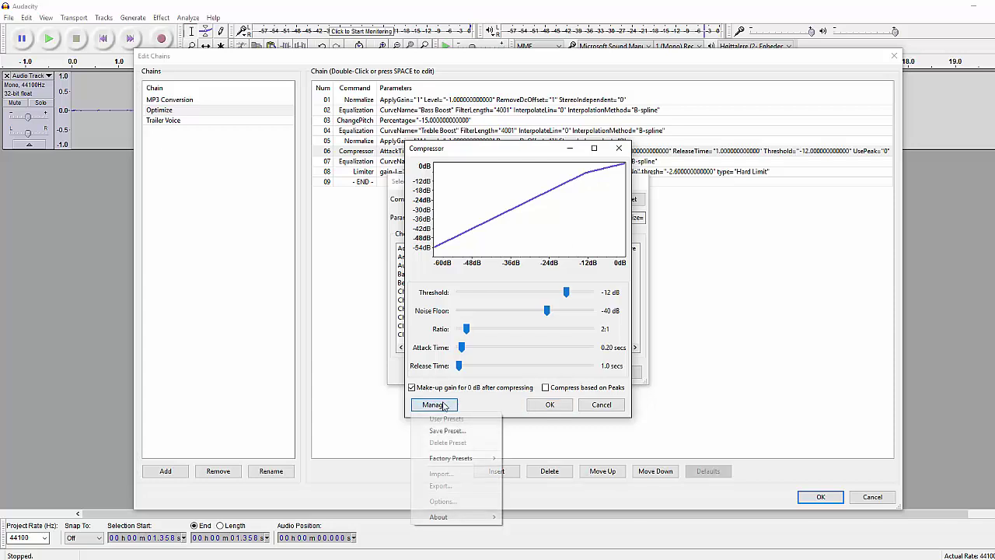
mouse_move(466, 458)
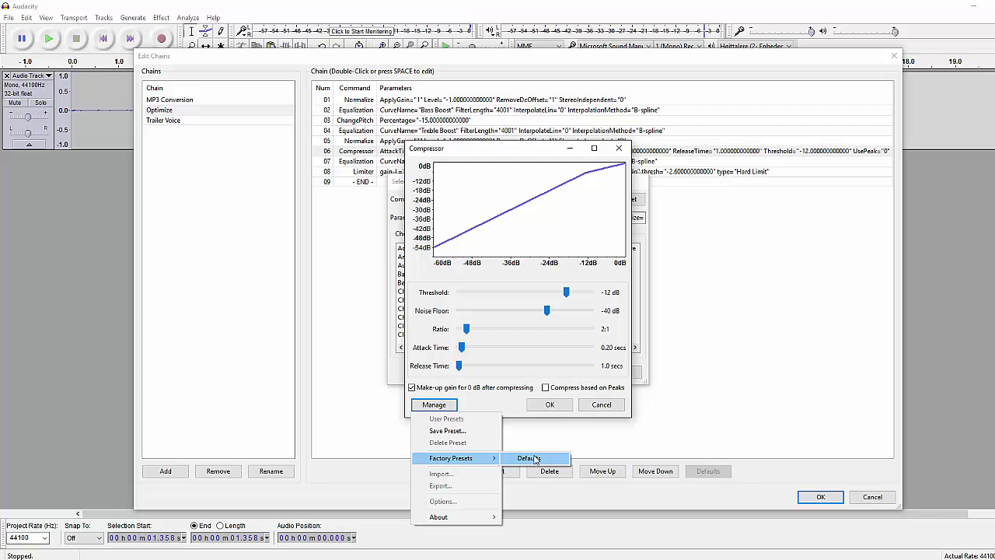
click(535, 459)
click(555, 405)
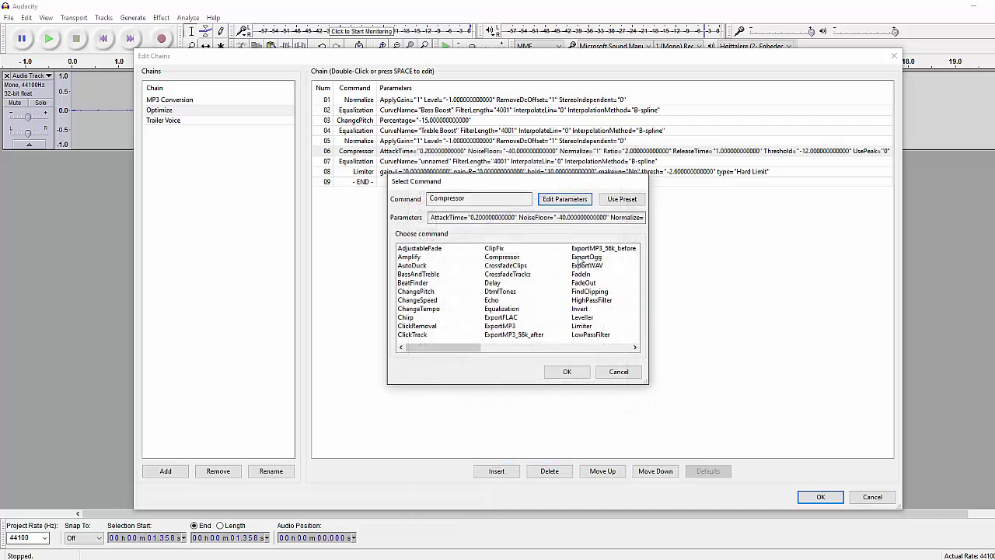
click(568, 371)
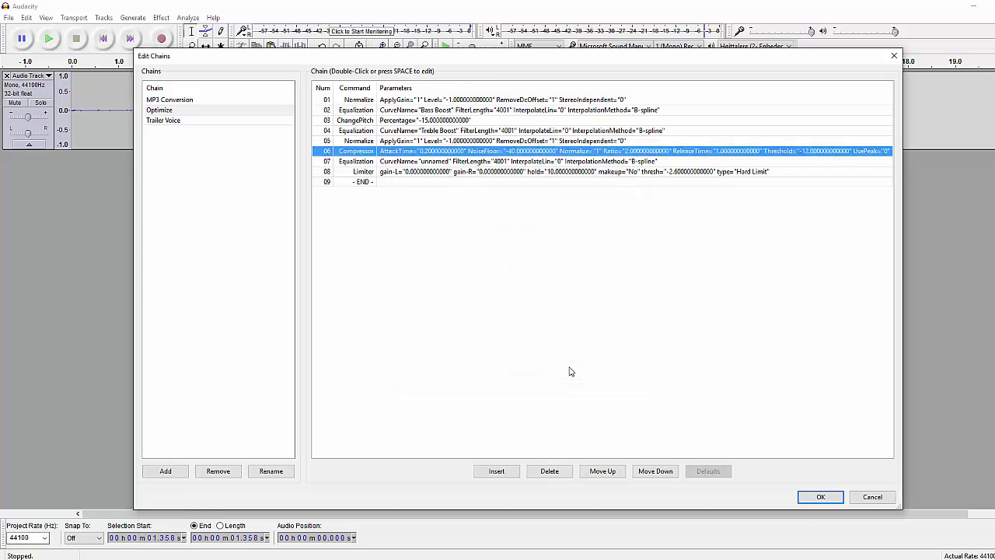
Give step 07 Equalization a treble-cut preset curve with its high-frequency end raised
double_click(482, 161)
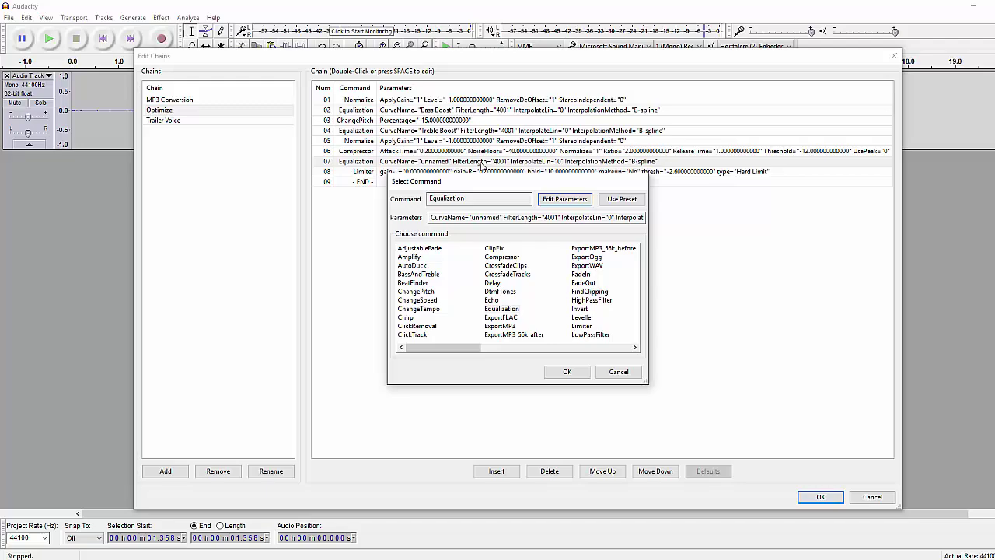
click(563, 202)
drag(490, 135, 521, 214)
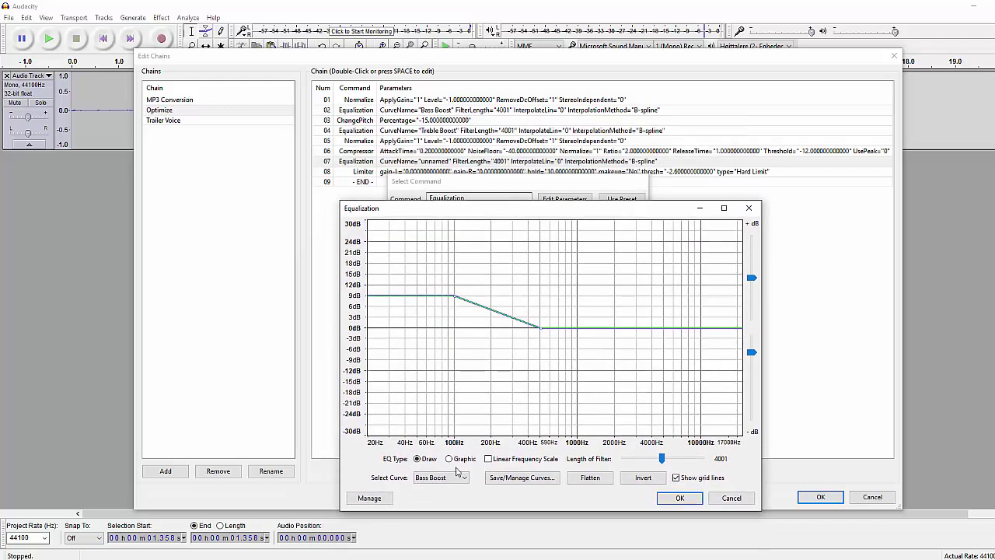
click(458, 476)
click(458, 549)
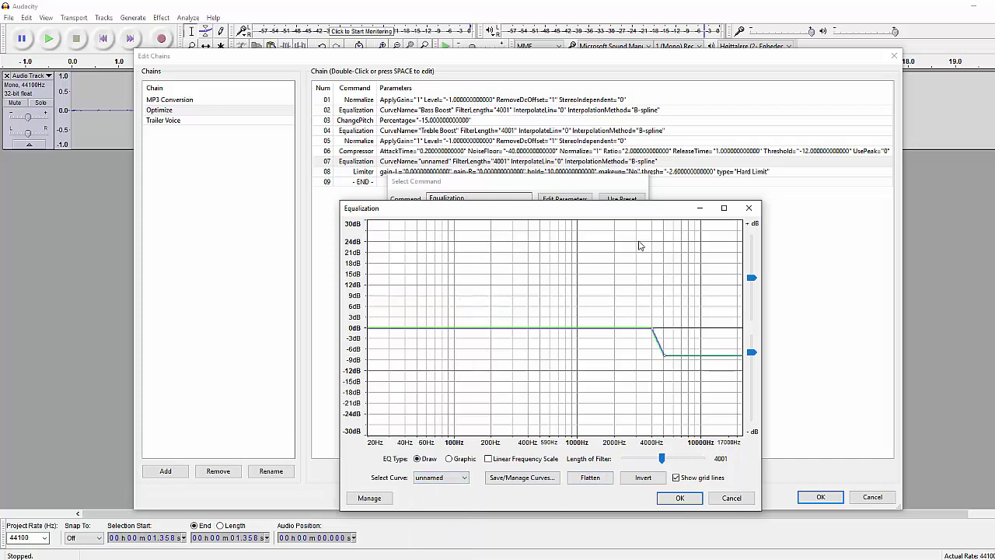
drag(666, 360, 667, 319)
click(679, 498)
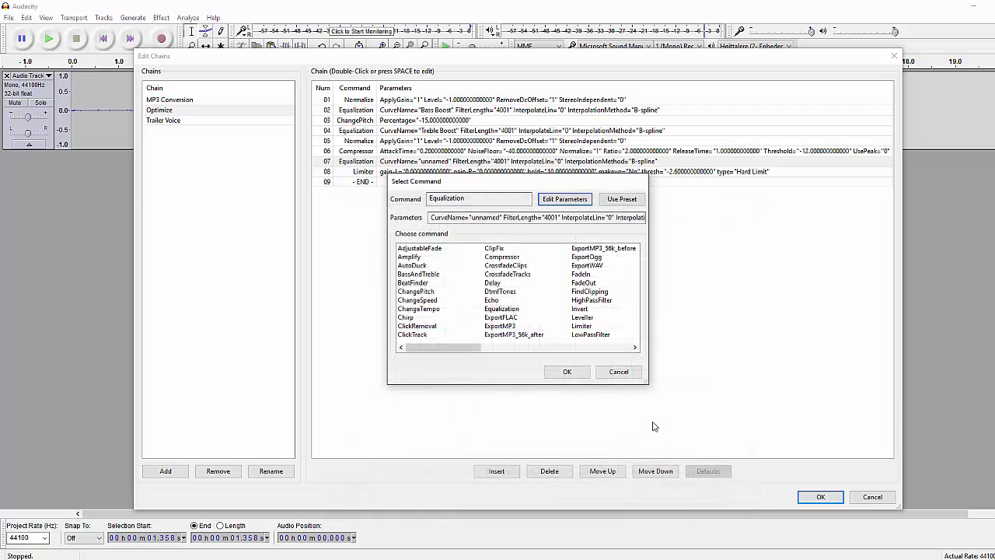
click(572, 370)
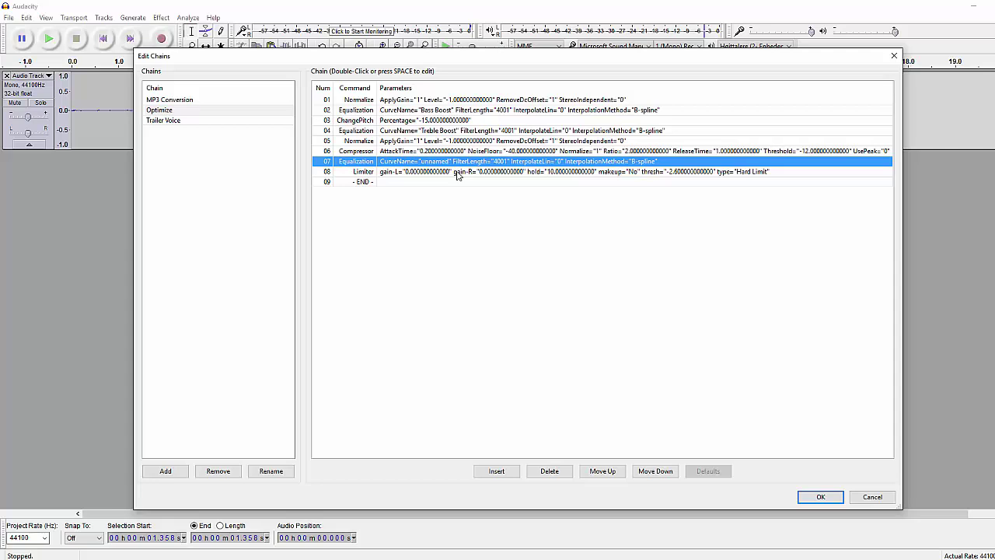
Move the chain editor aside and open the Limiter step's settings
drag(376, 61, 423, 216)
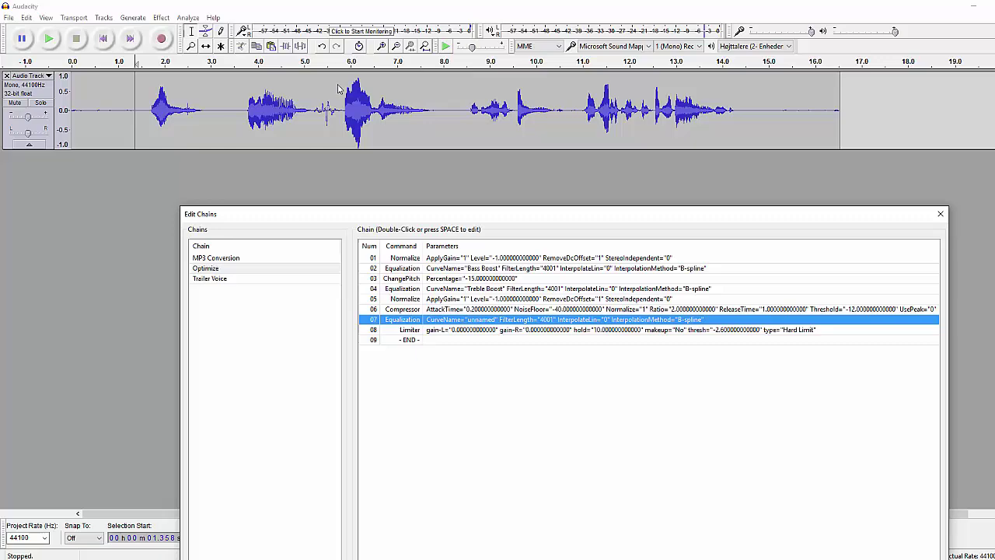
drag(478, 207, 447, 175)
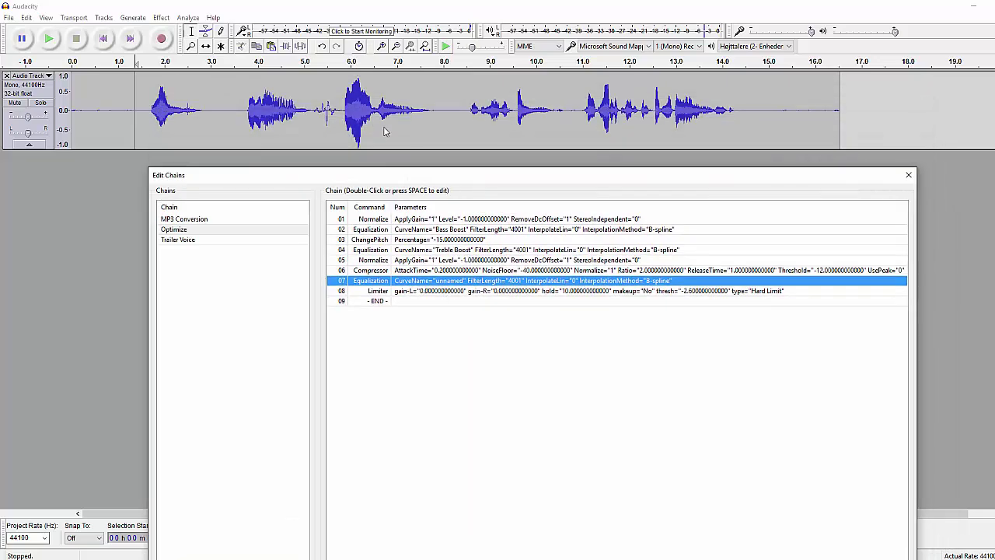
click(443, 291)
double_click(445, 291)
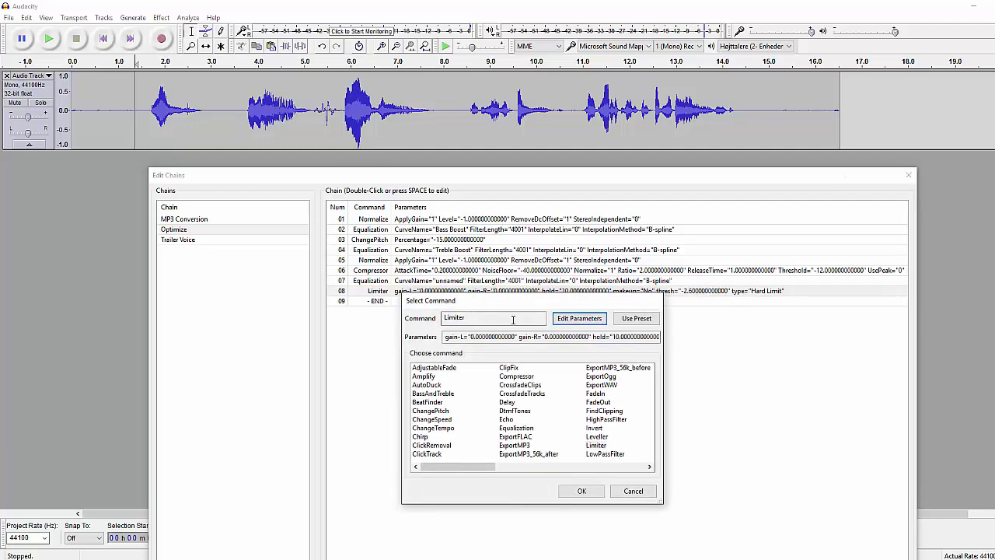
drag(457, 466, 495, 466)
click(579, 318)
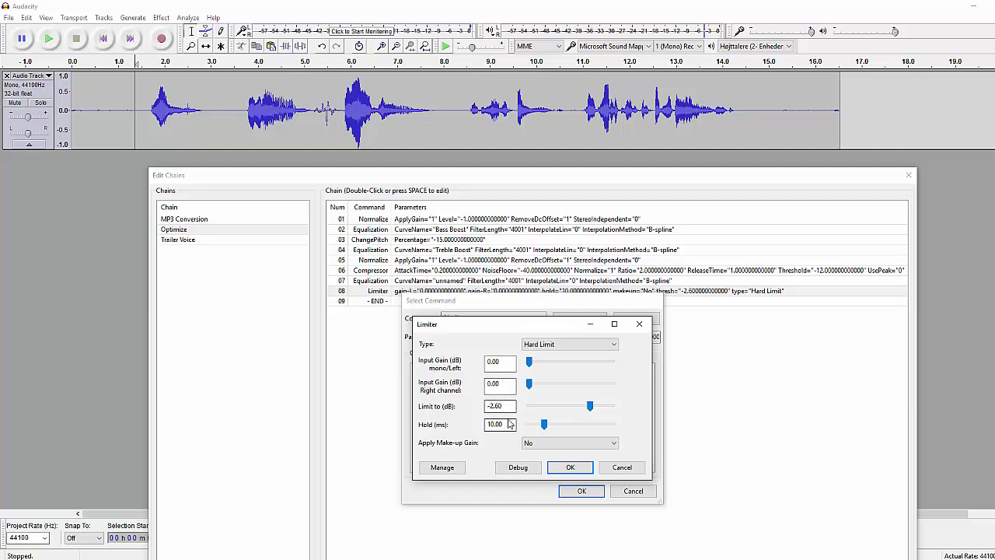
Keep the Limiter at Hard Limit -2.6 dB and save the Optimize chain
click(430, 466)
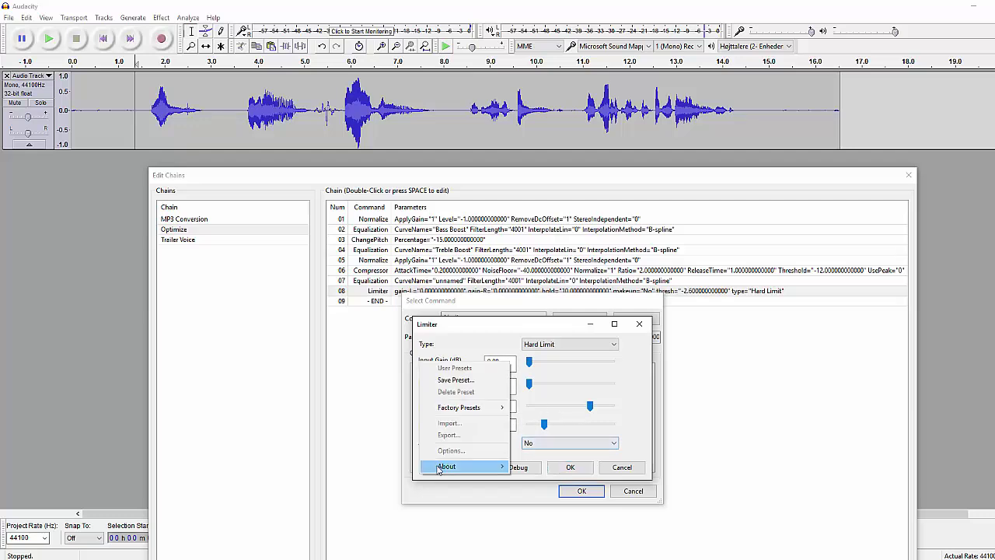
mouse_move(498, 408)
click(630, 446)
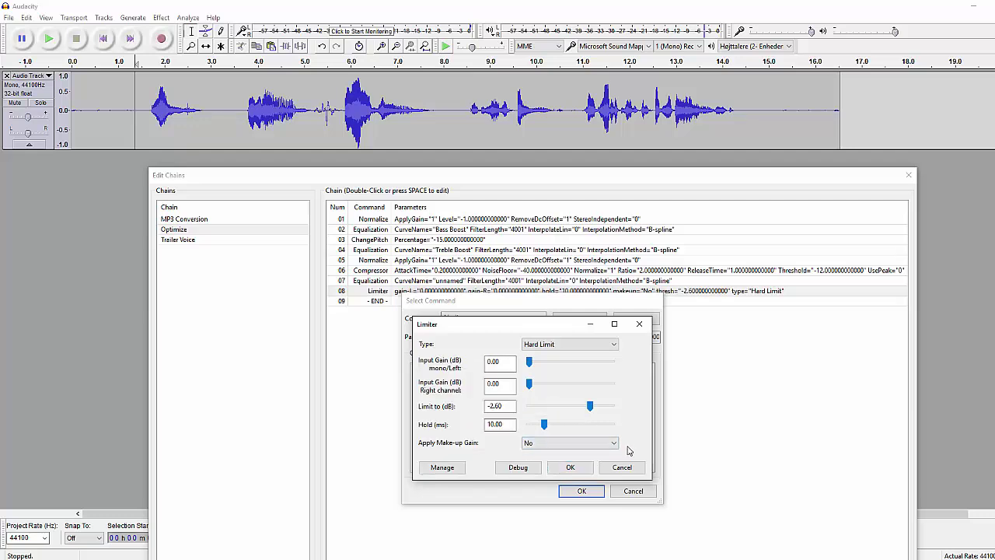
click(570, 467)
click(581, 490)
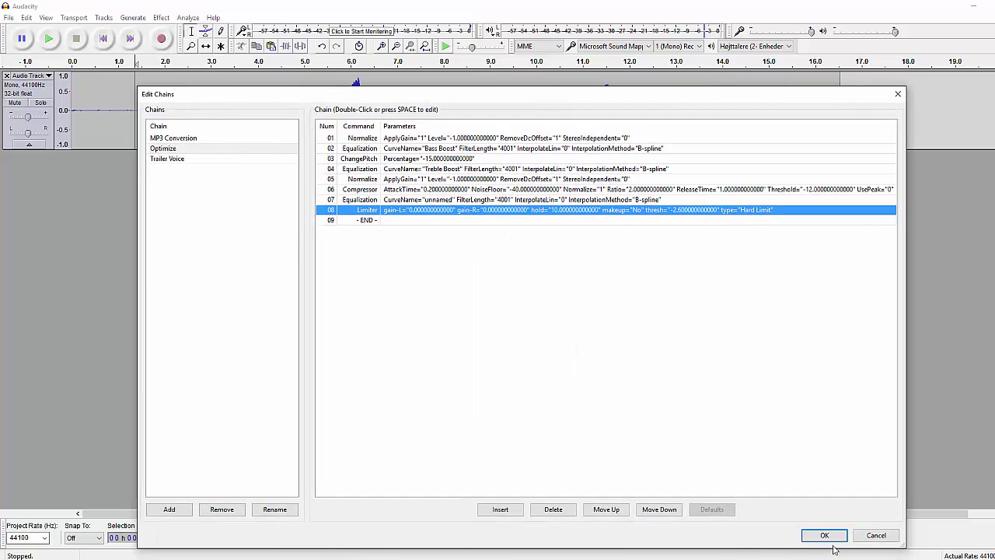
click(825, 535)
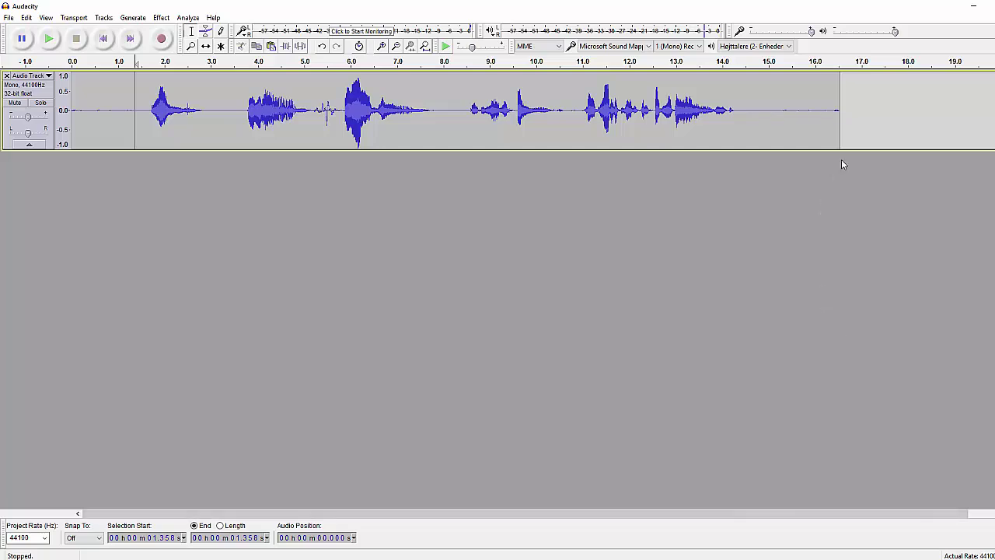
Run the Optimize chain on the whole voice track and play part of the result
key(ctrl+a)
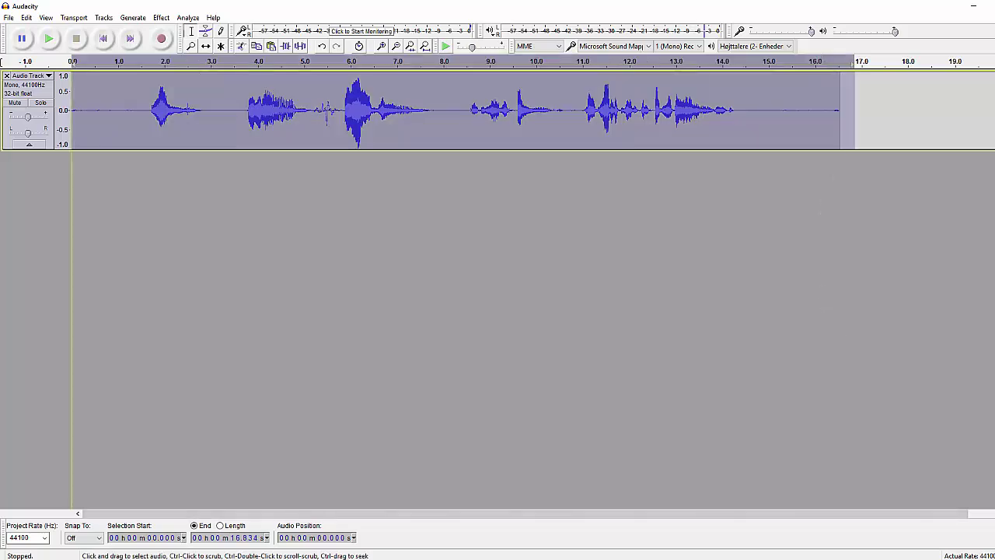
click(8, 17)
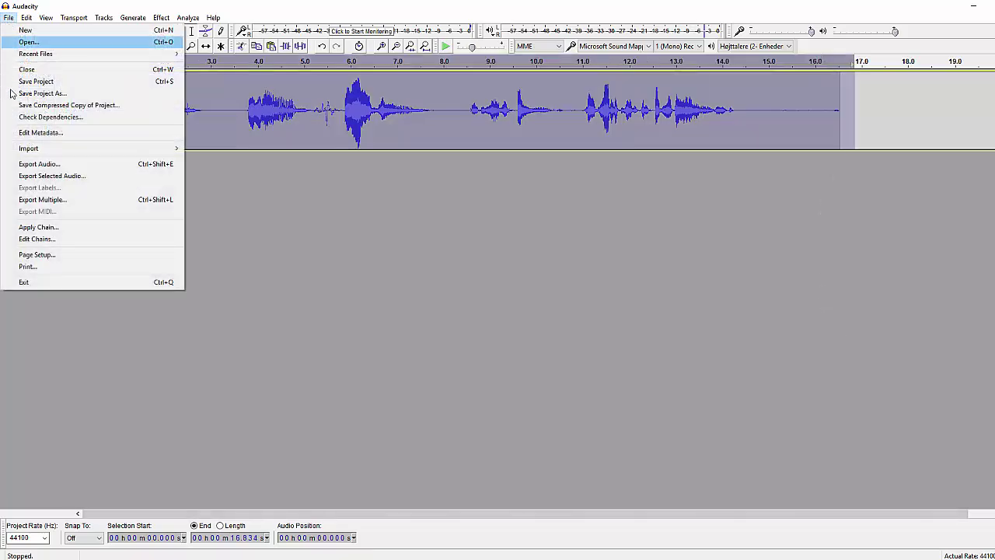
click(35, 227)
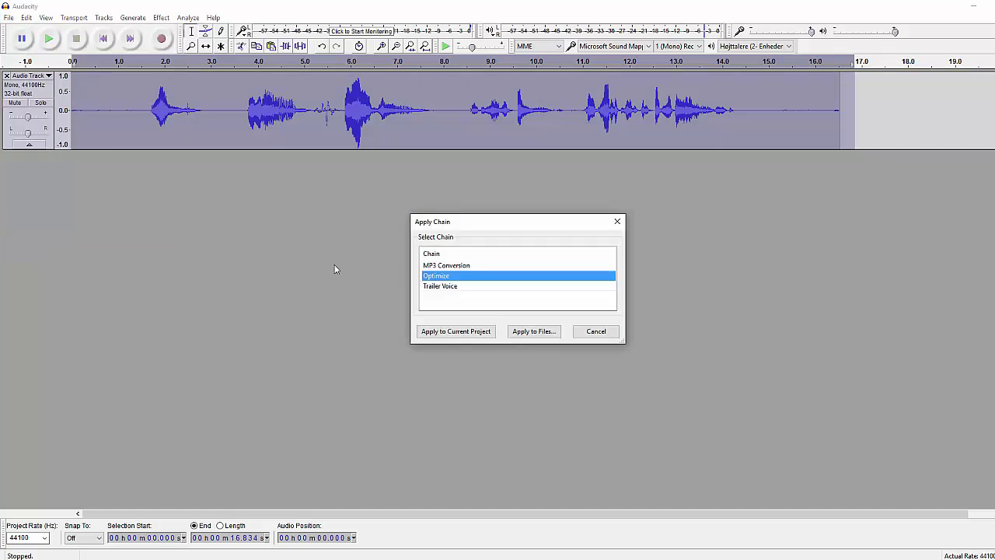
click(457, 332)
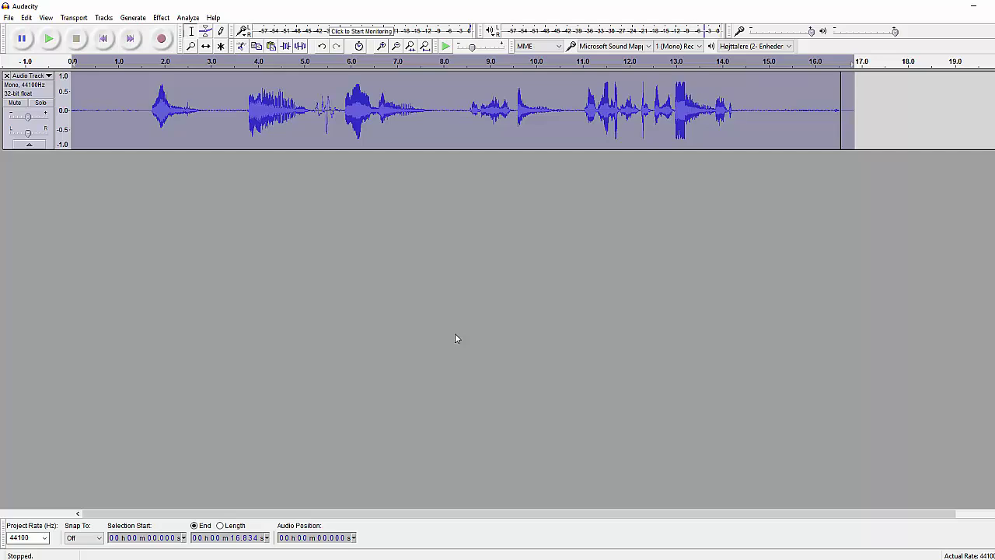
key(space)
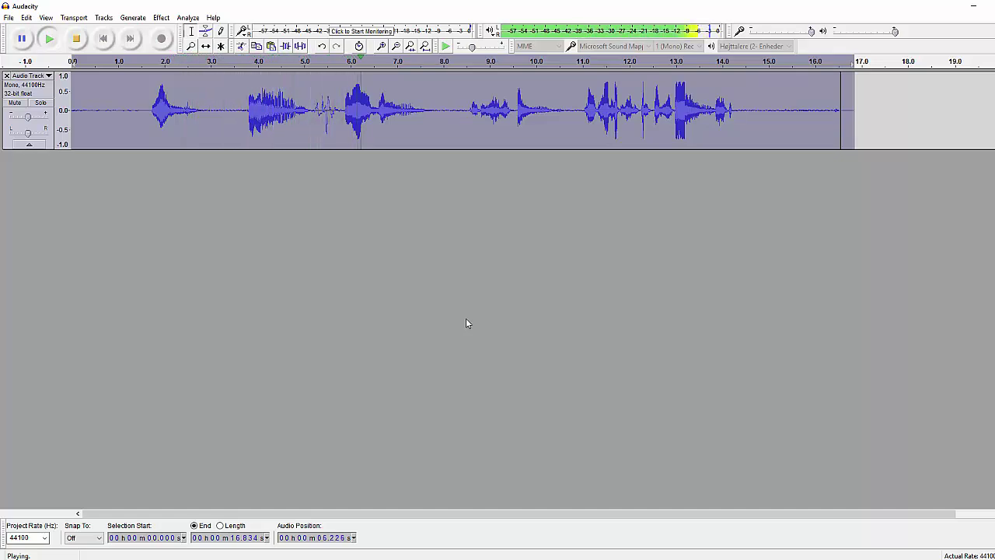
key(space)
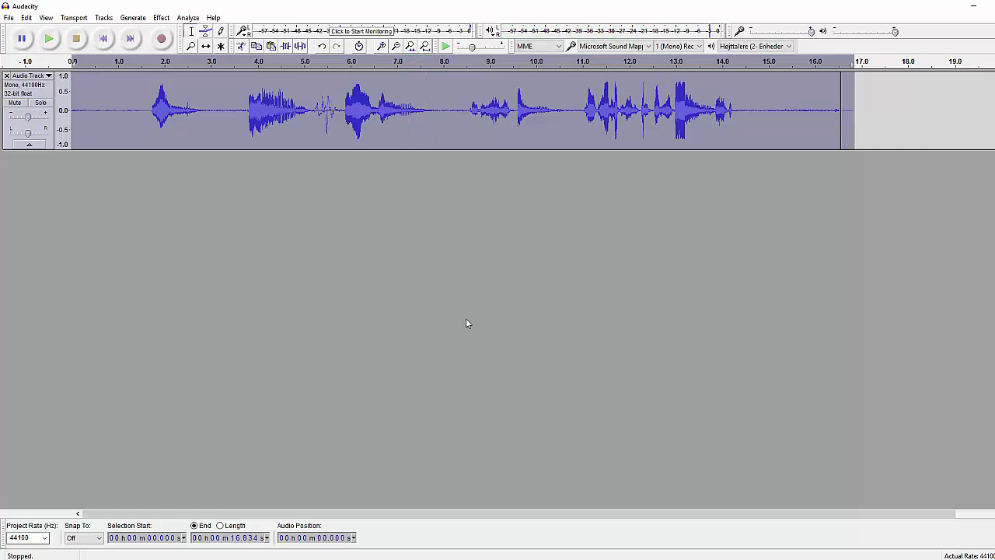
Capture a noise profile from the quiet tail between 14.4 and 16.5 s
click(813, 129)
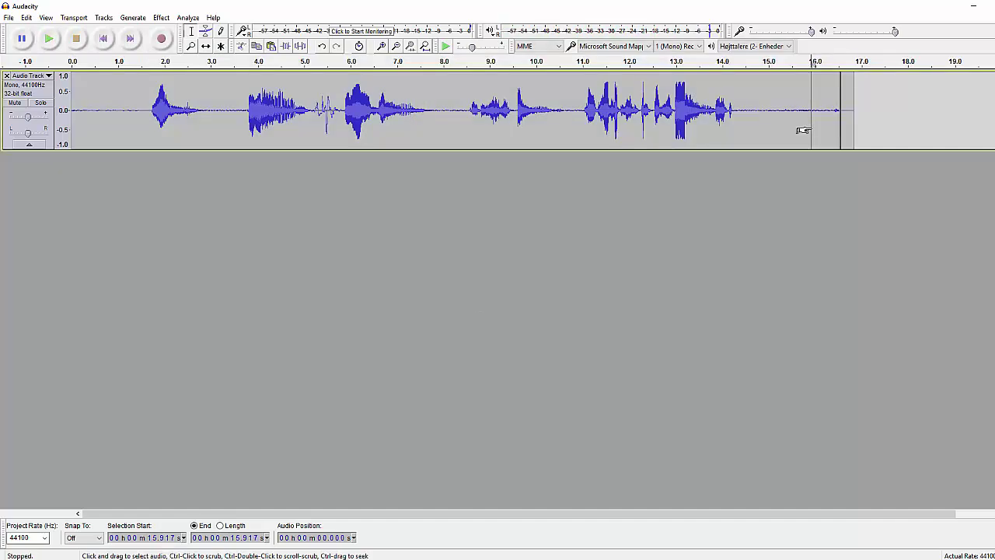
click(840, 117)
drag(839, 117, 737, 118)
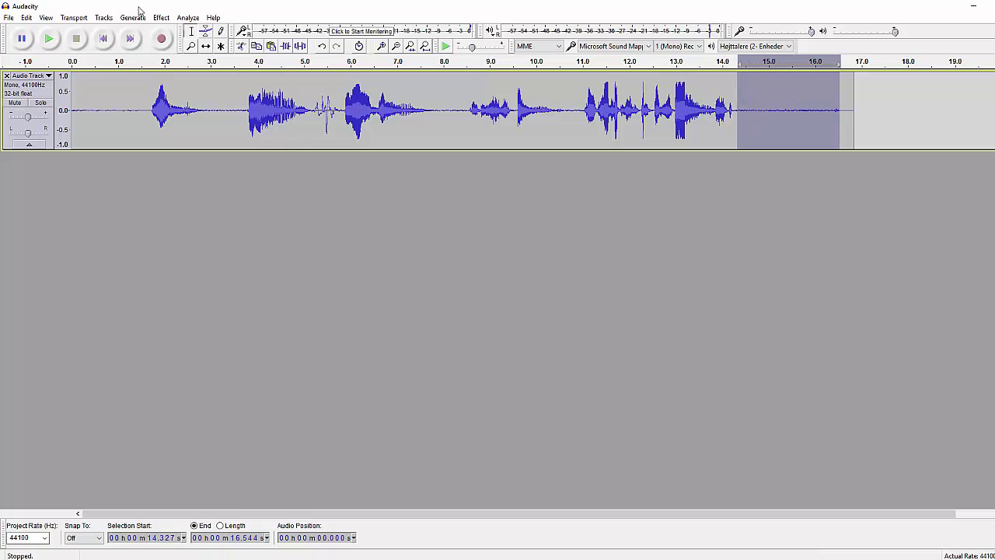
click(161, 17)
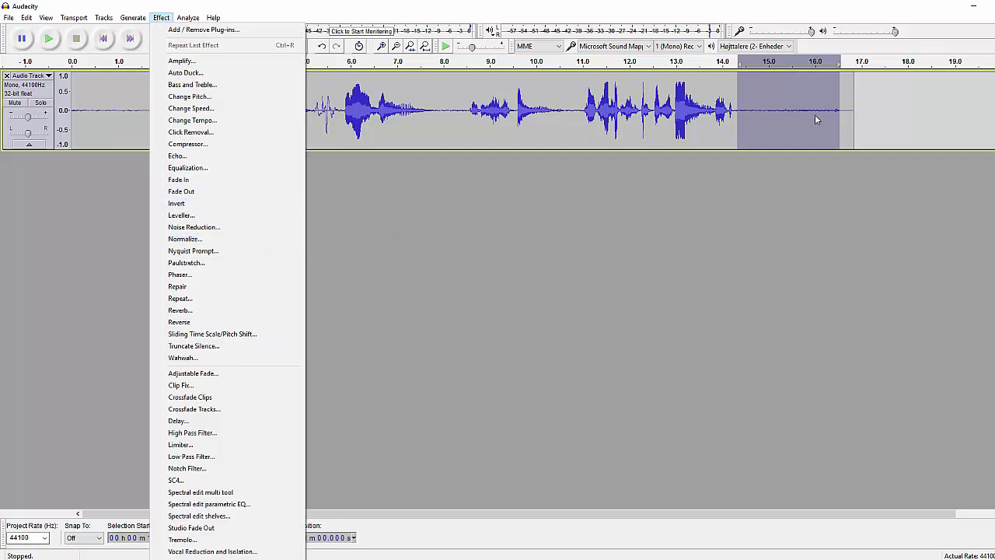
click(226, 226)
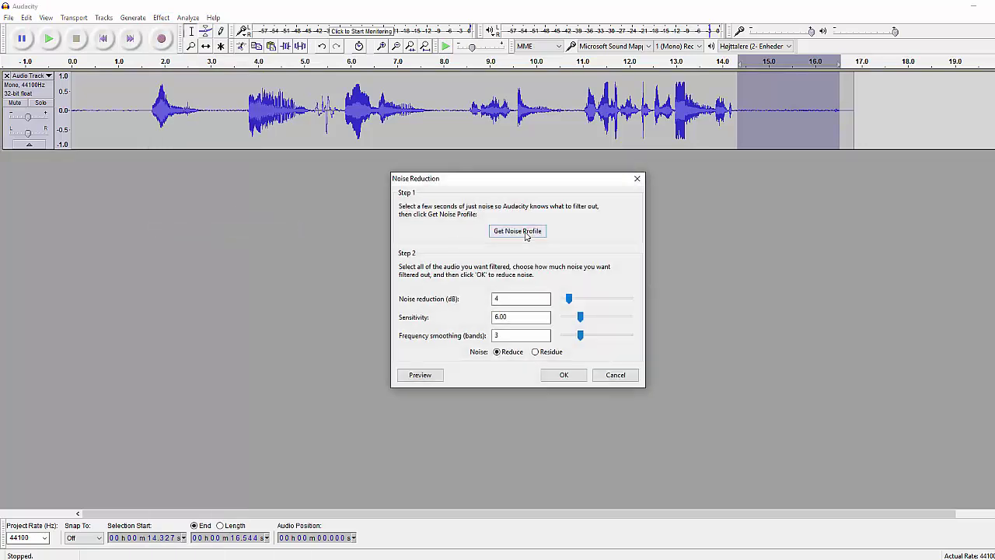
click(522, 233)
Apply 4 dB Noise Reduction to the whole voice track from 0 to 17 s
click(893, 109)
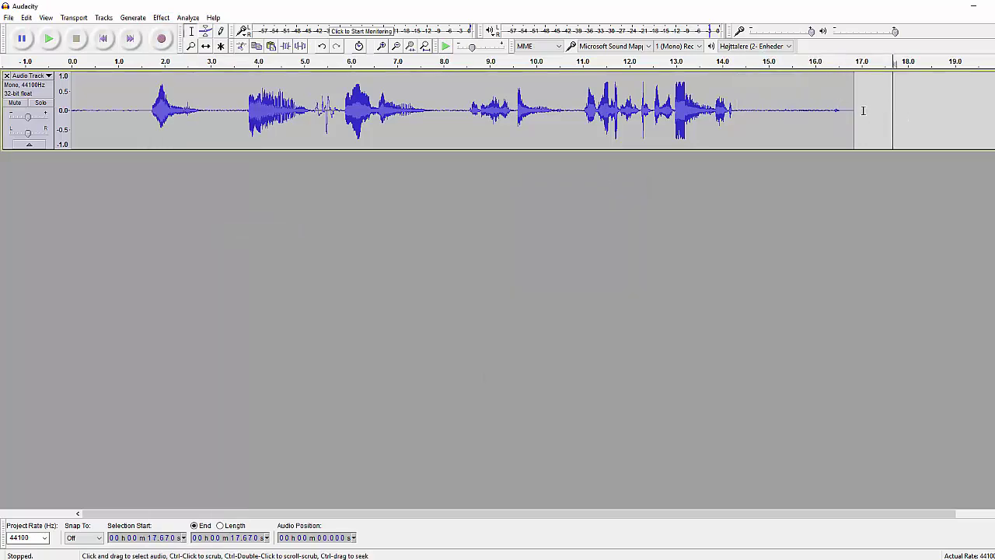
drag(862, 110, 71, 109)
click(160, 18)
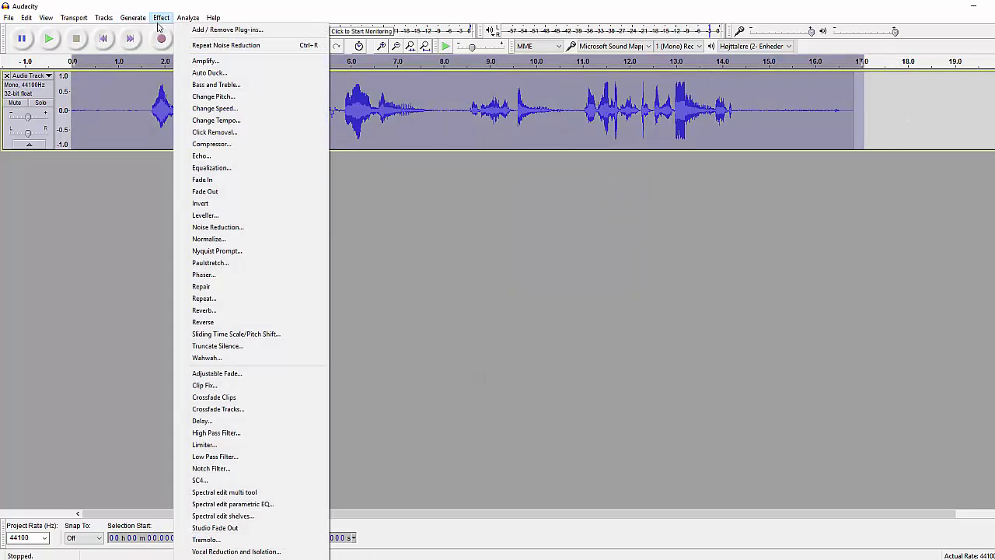
click(235, 229)
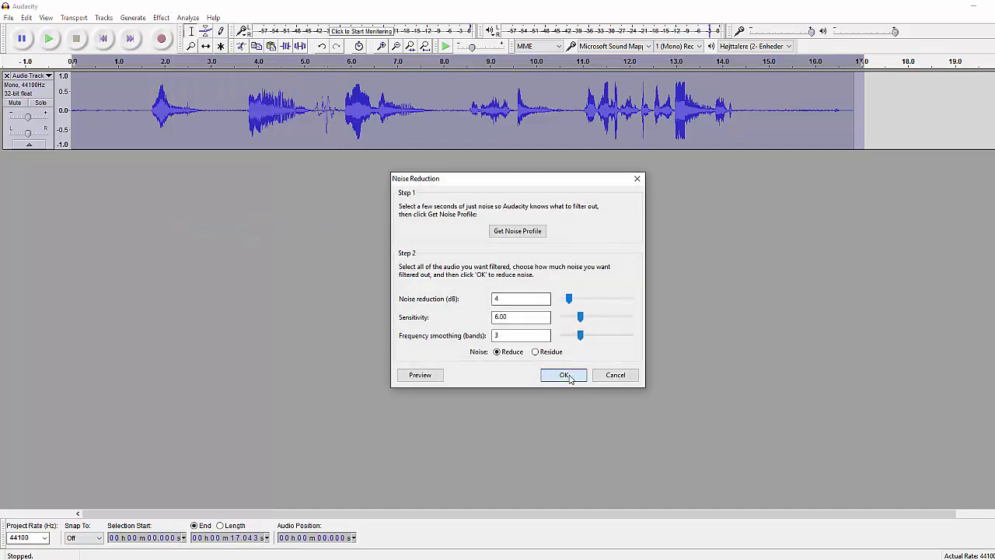
click(567, 375)
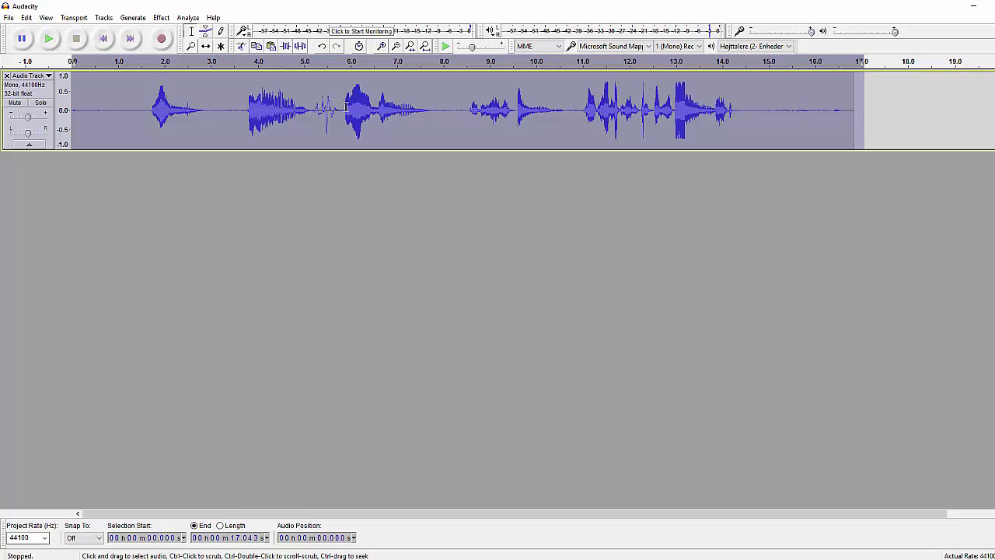
Repeat the noise reduction on the voice track and audition it from 1.1 s
click(161, 17)
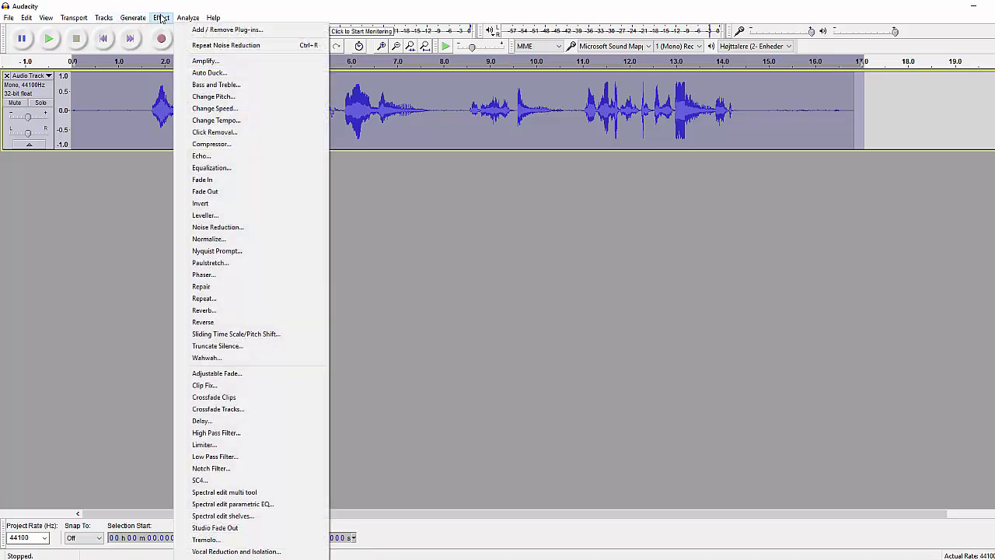
click(227, 45)
click(789, 116)
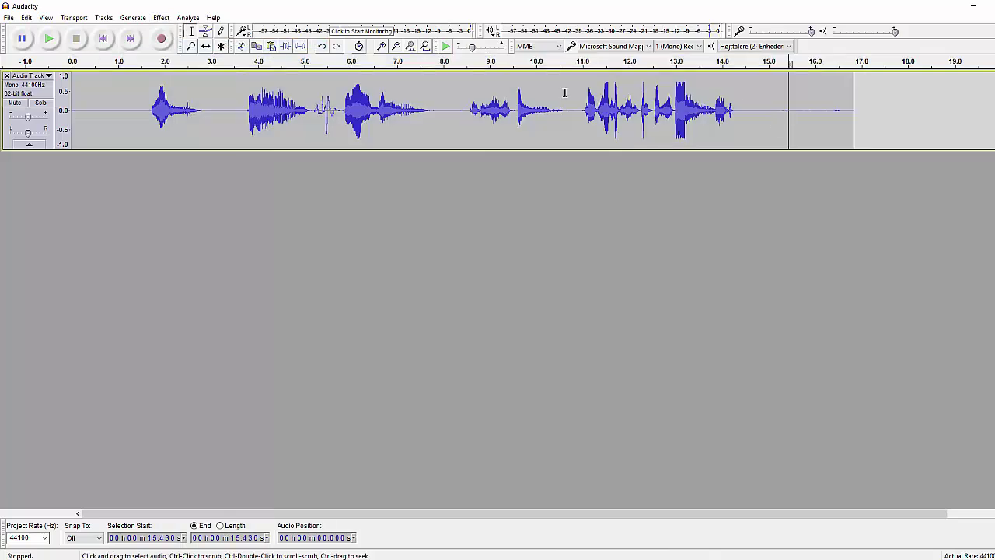
click(122, 106)
key(space)
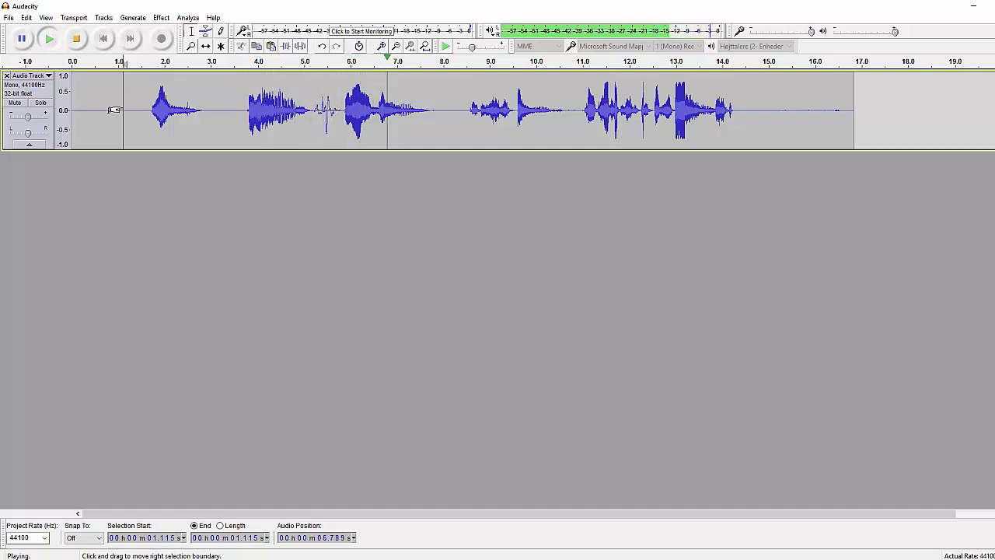
key(space)
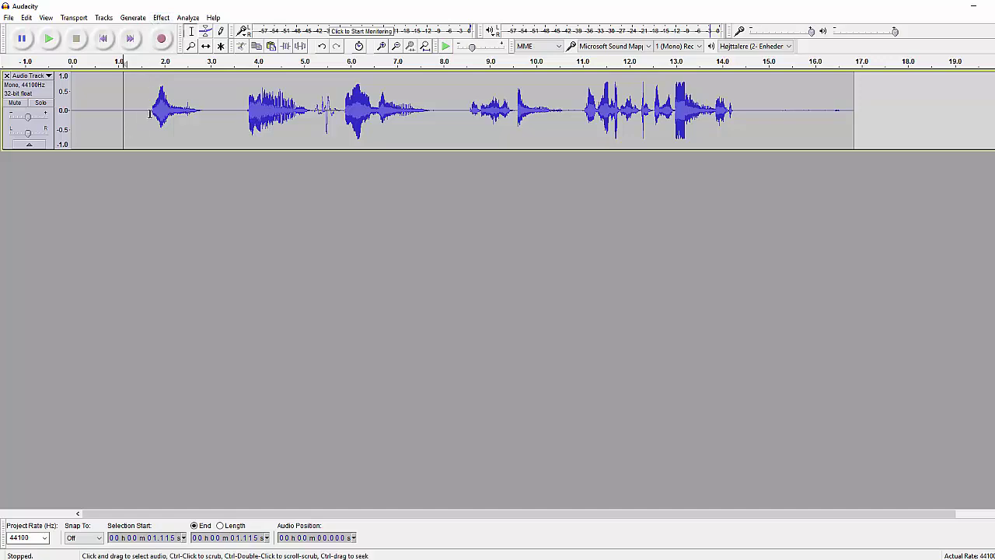
Fade the opening silence up to 1.65 s out to silence
drag(150, 114, 71, 115)
click(161, 18)
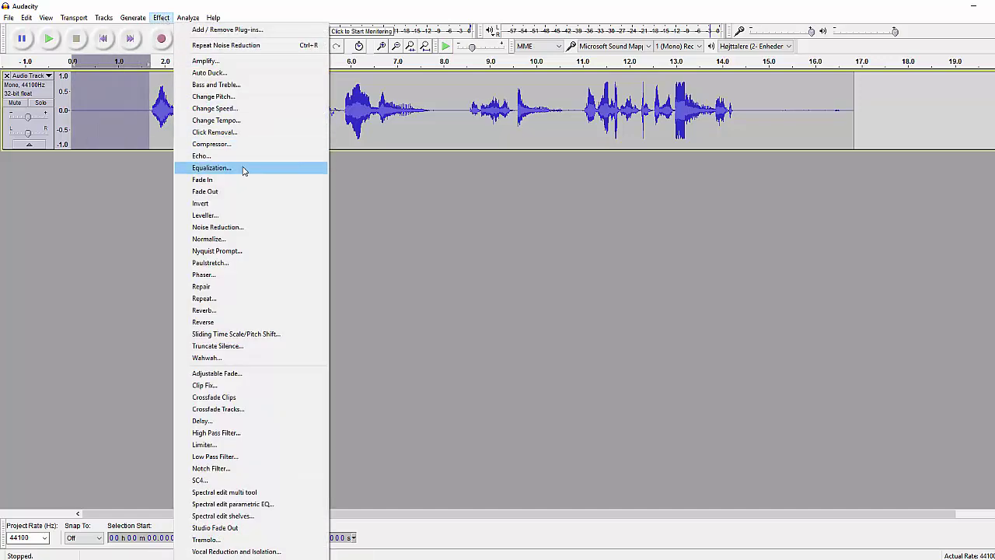
click(226, 191)
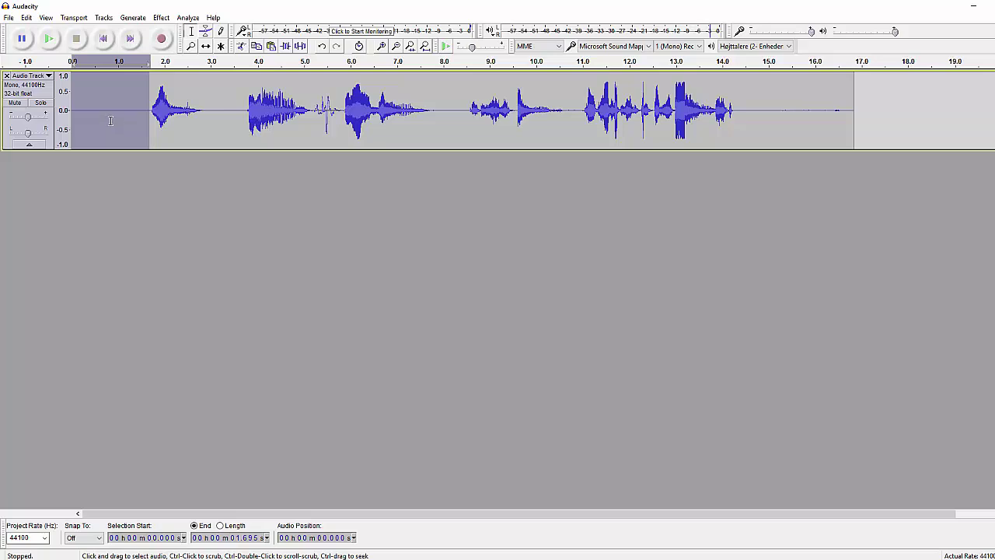
drag(112, 117, 72, 116)
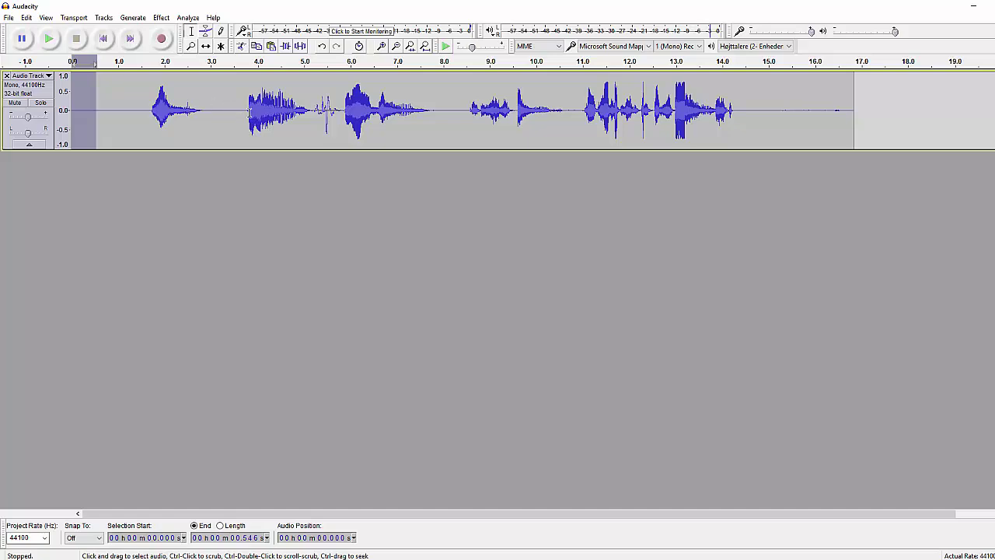
Silence the gap around 5.2–5.9 s, then select the later gaps and the noisy tail
drag(249, 112, 197, 112)
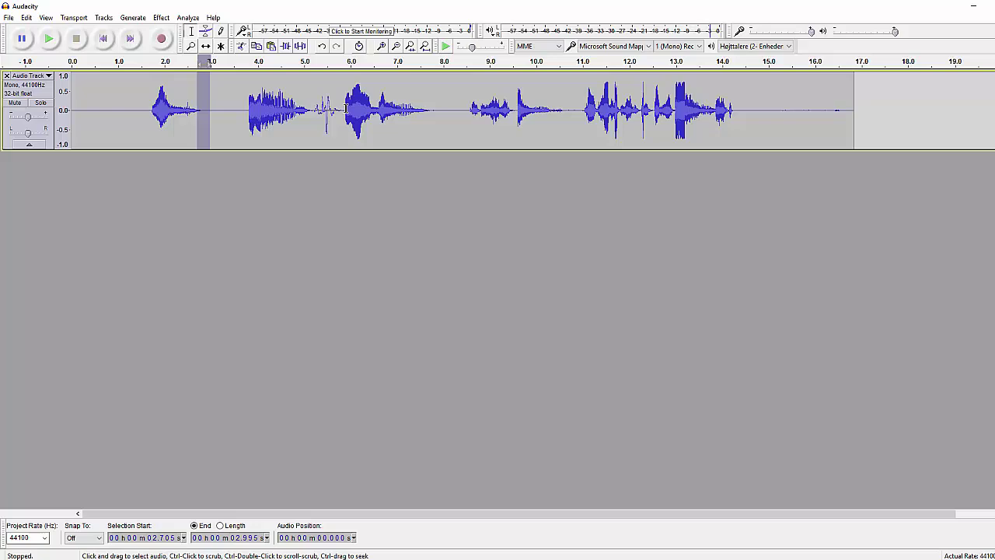
drag(344, 109, 314, 106)
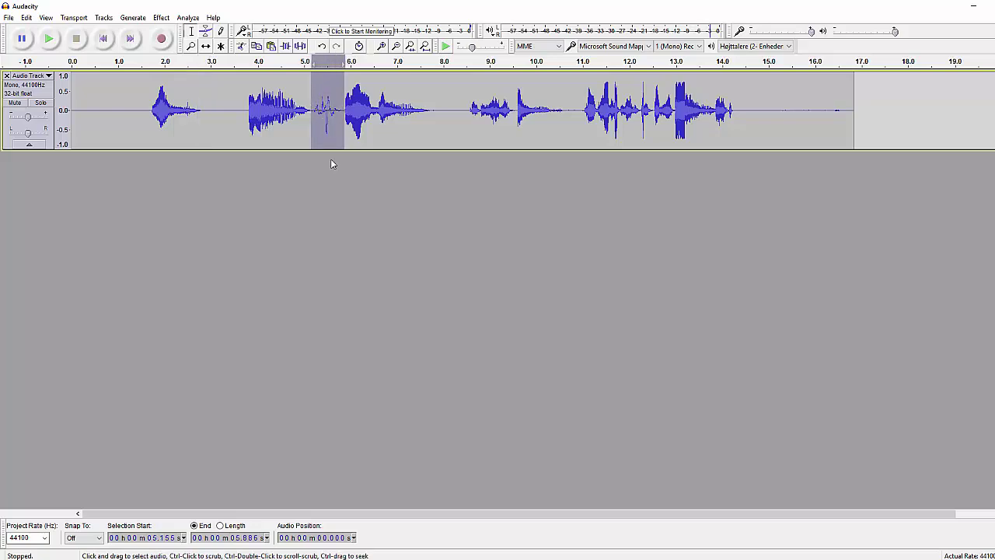
key(ctrl+l)
drag(326, 108, 309, 106)
drag(470, 109, 426, 125)
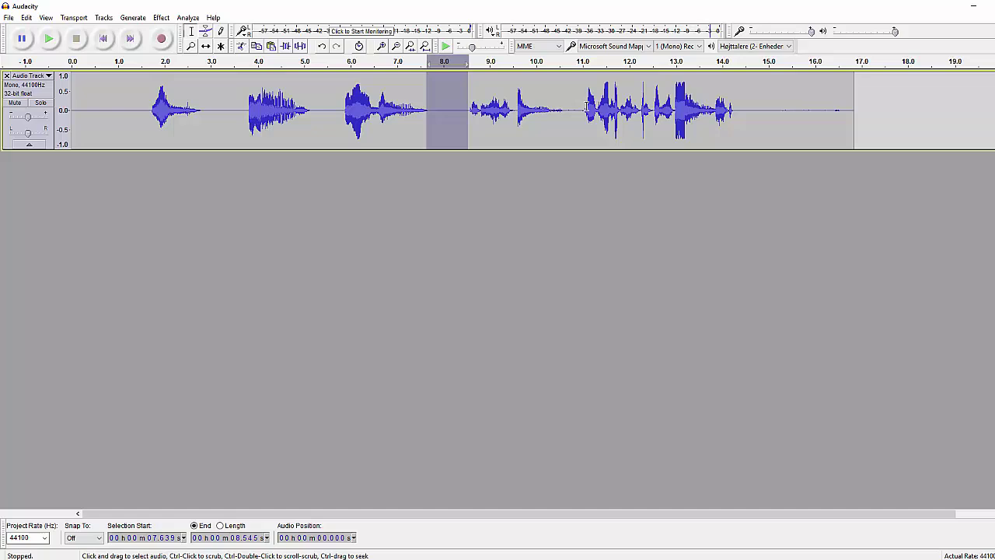
drag(584, 109, 562, 138)
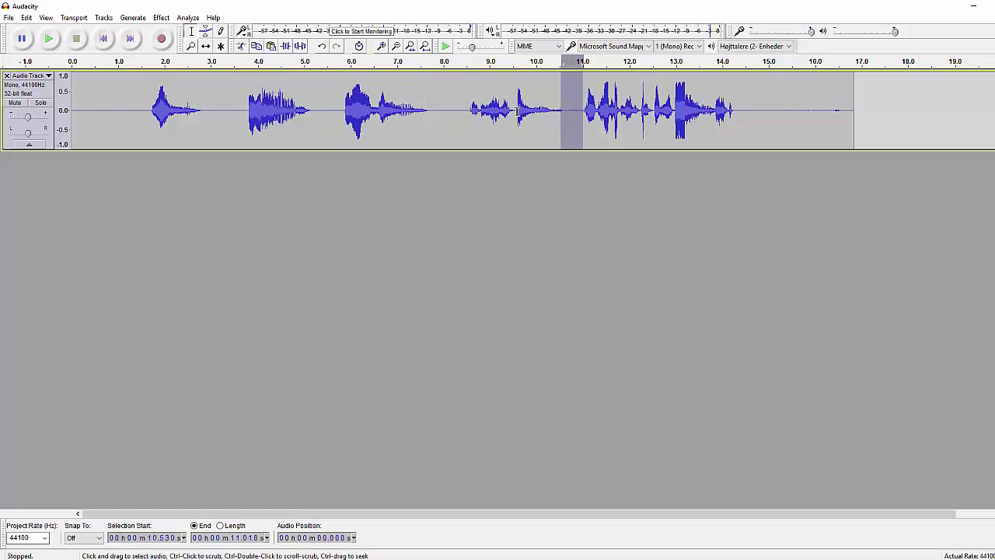
drag(517, 111, 513, 113)
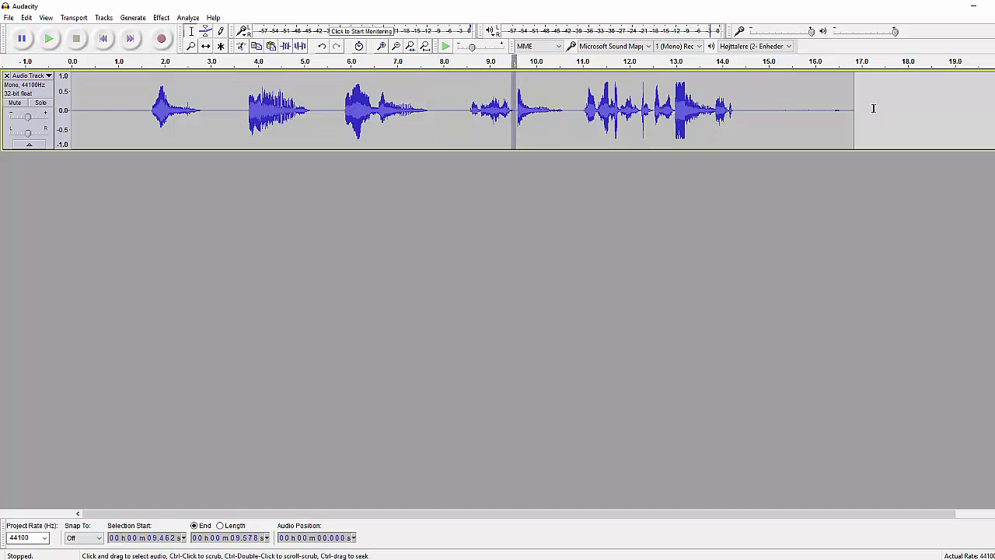
drag(872, 108, 731, 115)
Delete the trailing and leading silence from the voice track and play the result
click(844, 123)
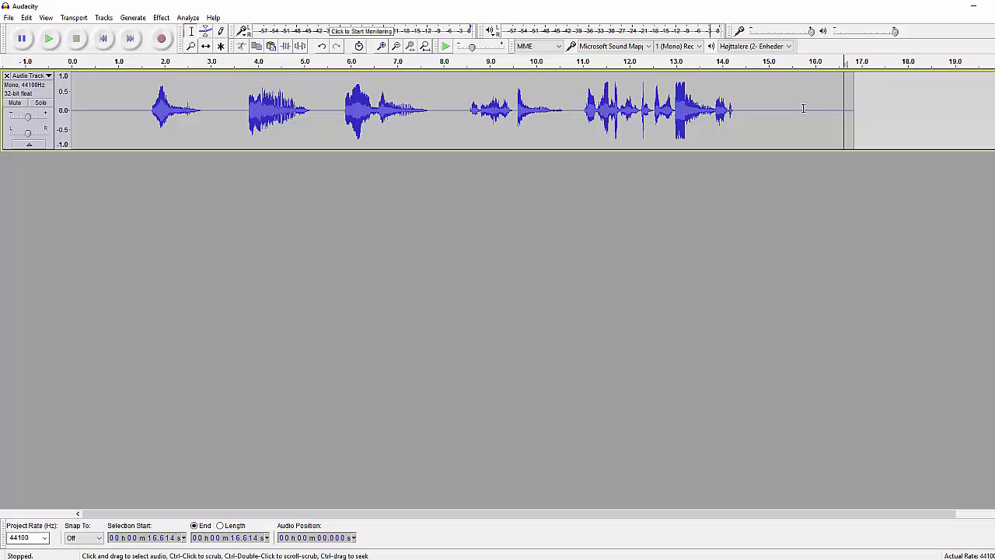
drag(747, 107, 986, 113)
key(Delete)
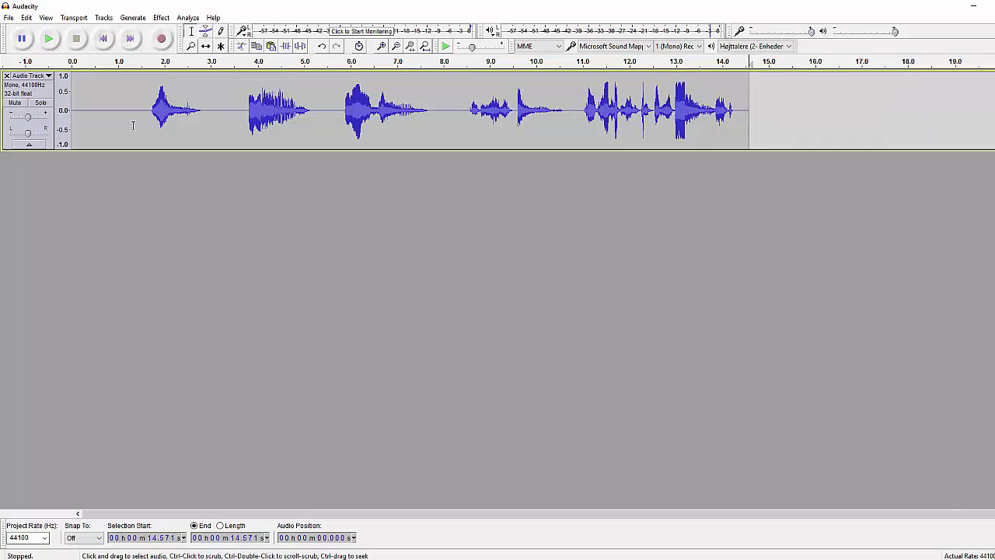
drag(139, 120, 74, 117)
key(Delete)
key(space)
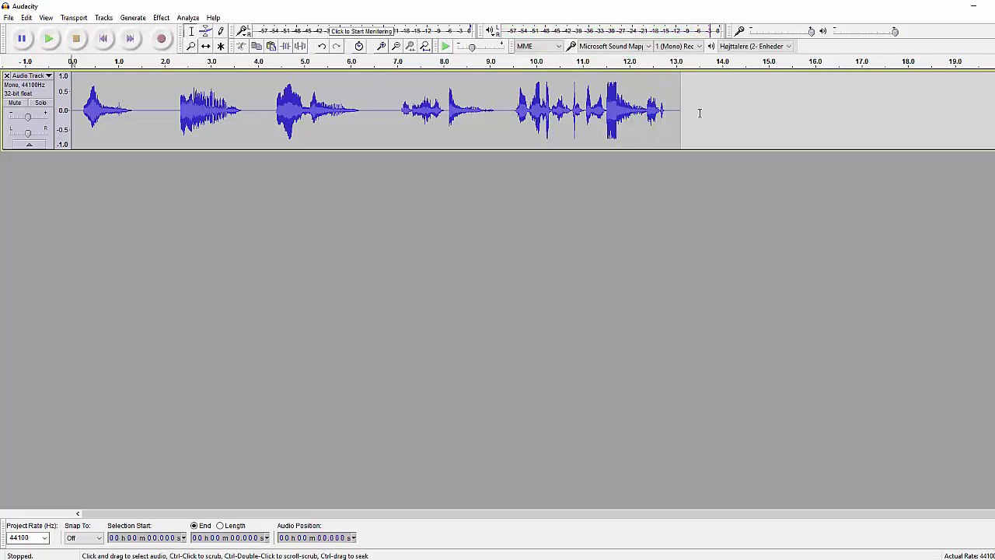
Apply the Vocal I reverb preset to the whole voice clip with stereo width 100
drag(699, 114, 70, 114)
click(163, 18)
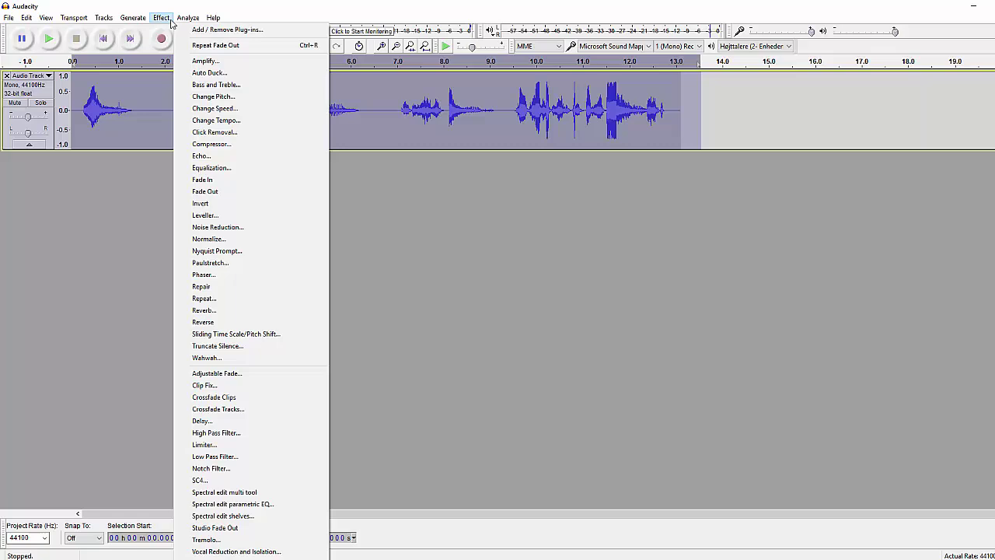
click(213, 311)
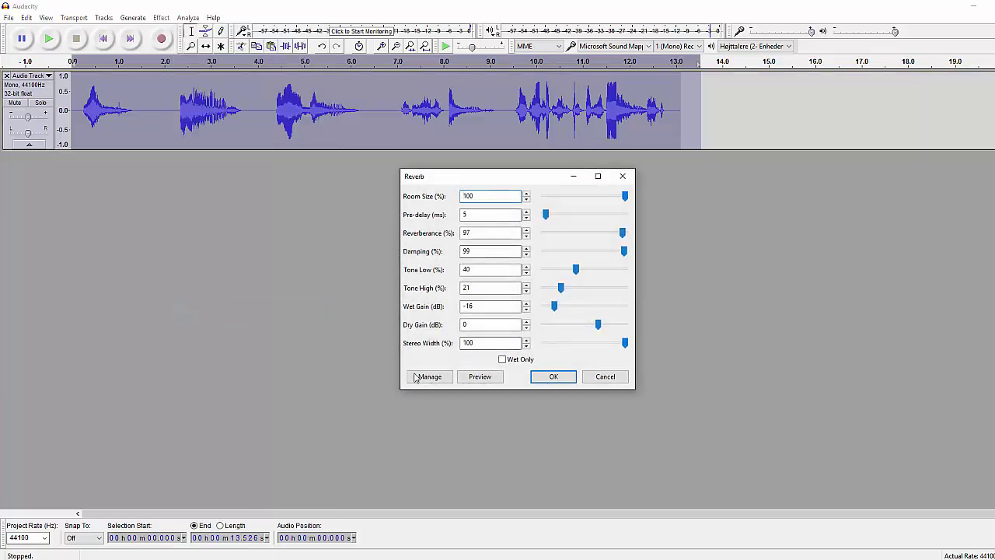
click(415, 377)
mouse_move(488, 430)
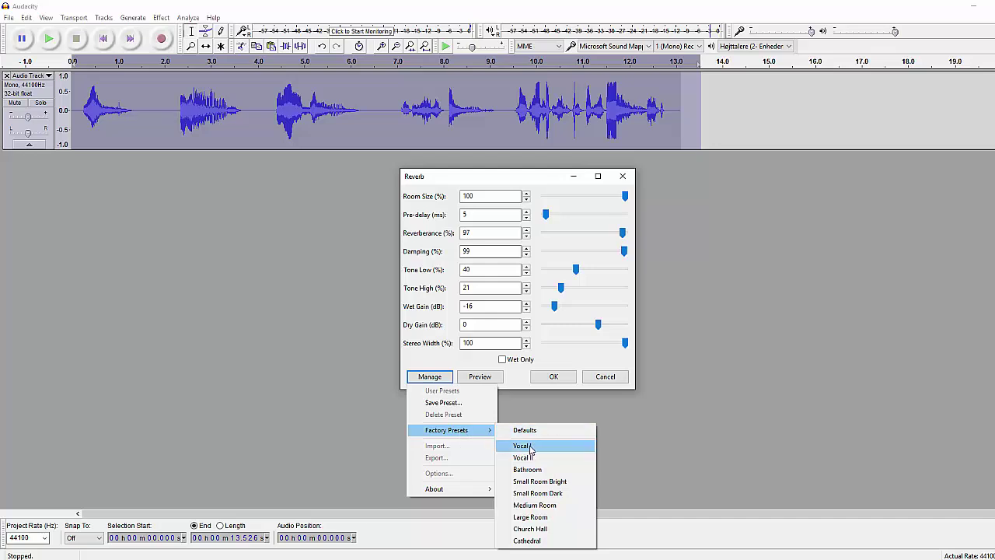
click(530, 446)
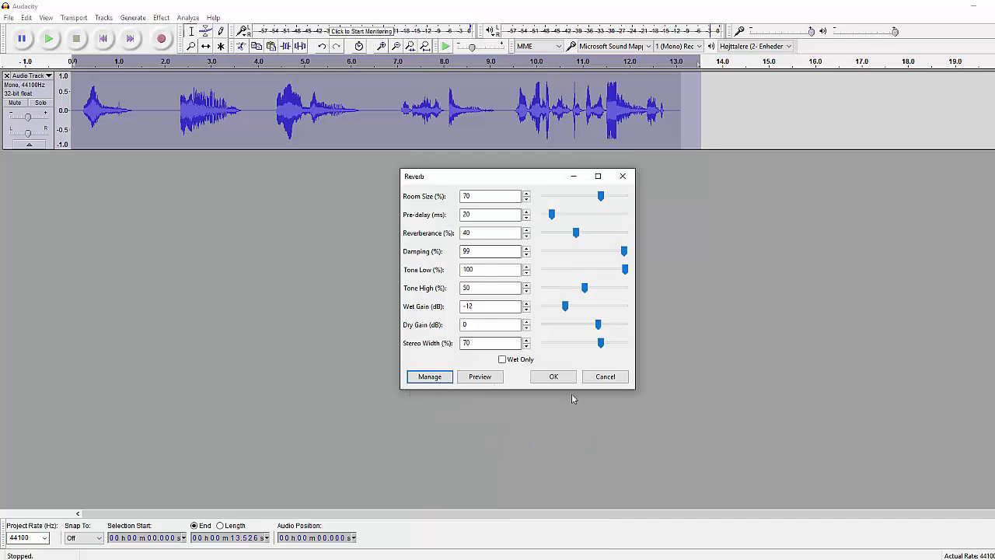
drag(602, 343, 677, 356)
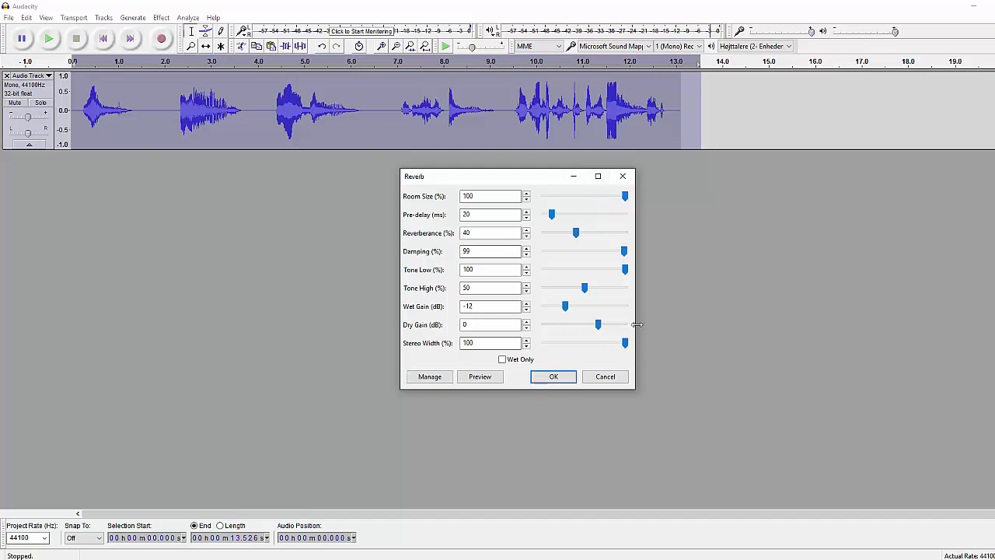
click(561, 378)
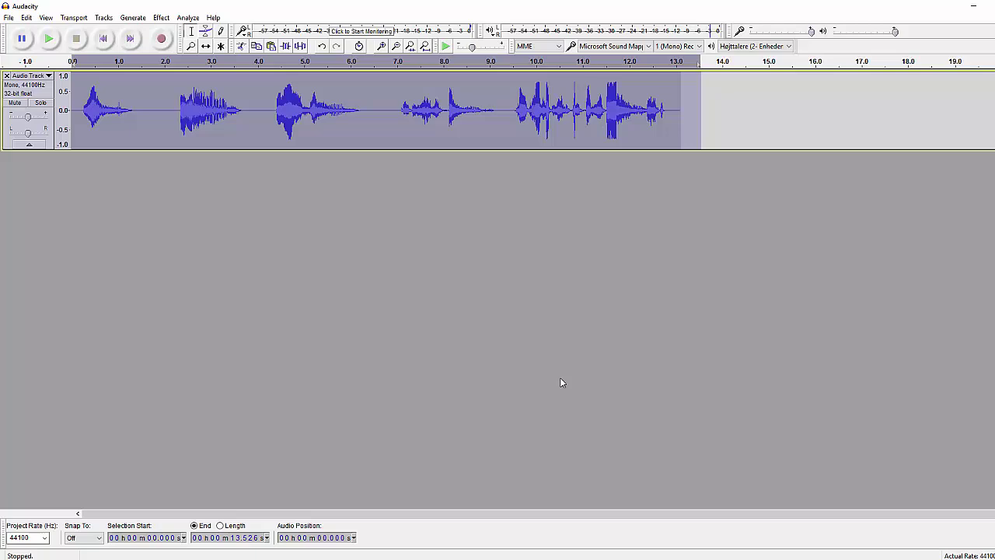
Play back the reverberated voice track and clear its selection
key(space)
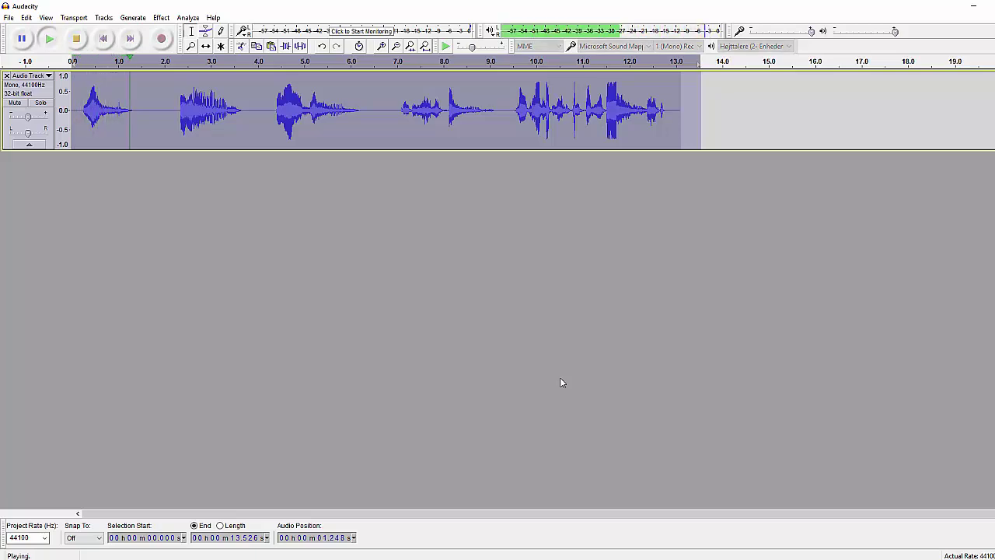
key(space)
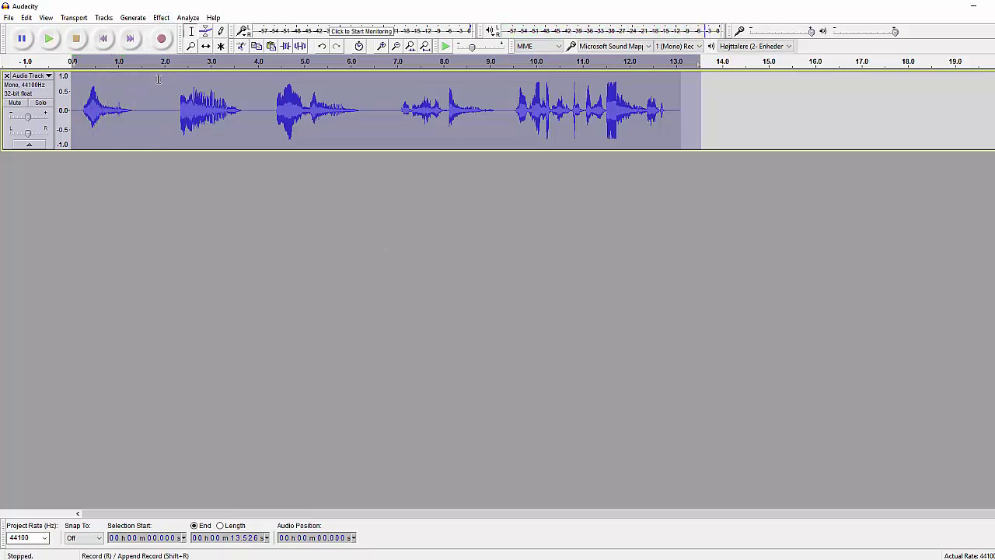
click(197, 449)
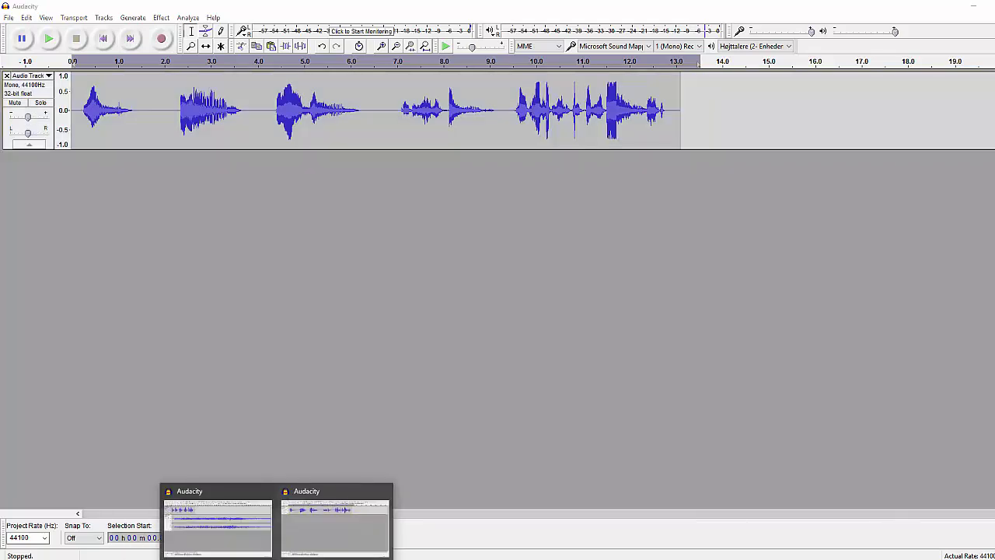
Remove the stray voice audio from the music window and preview both projects
click(244, 533)
key(Return)
drag(313, 109, 70, 109)
key(Delete)
click(48, 38)
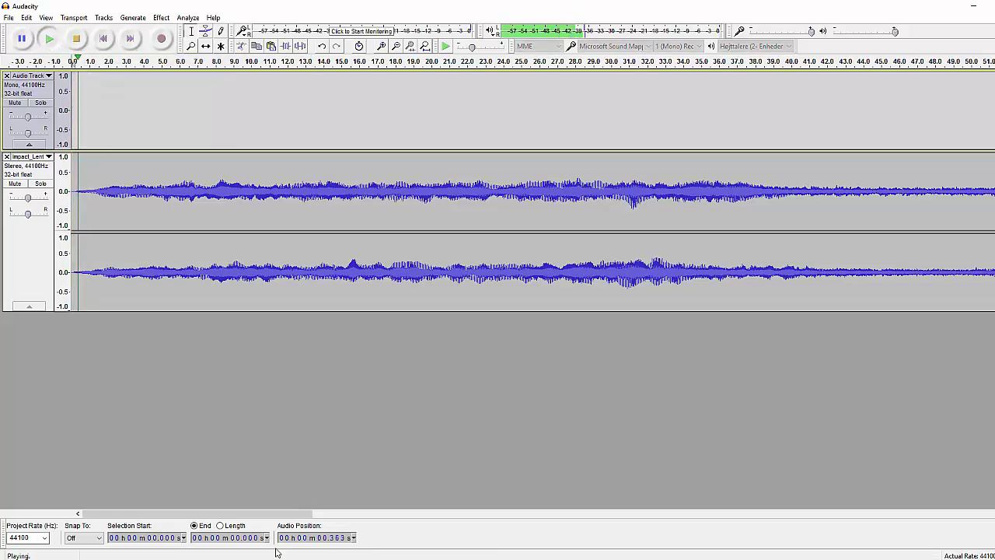
click(311, 529)
click(48, 38)
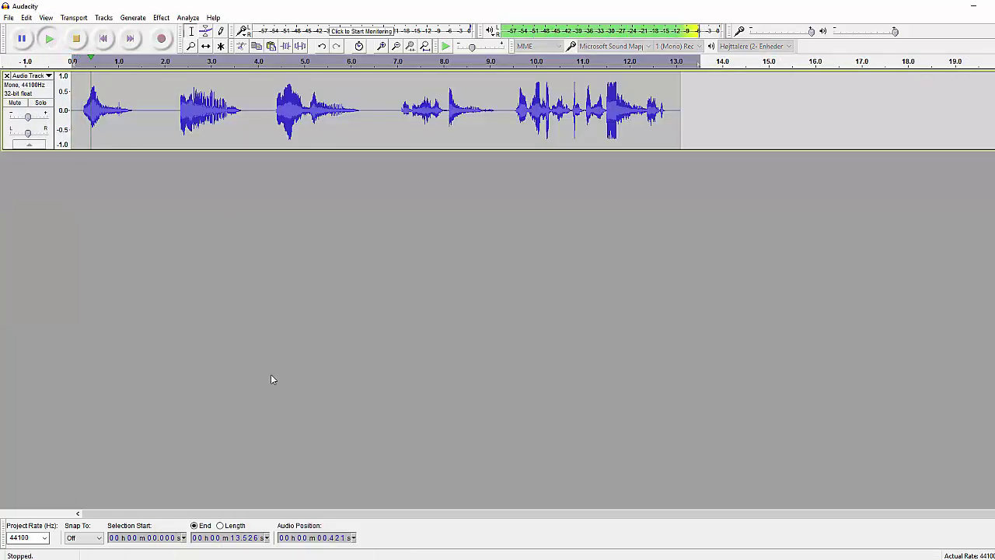
click(75, 39)
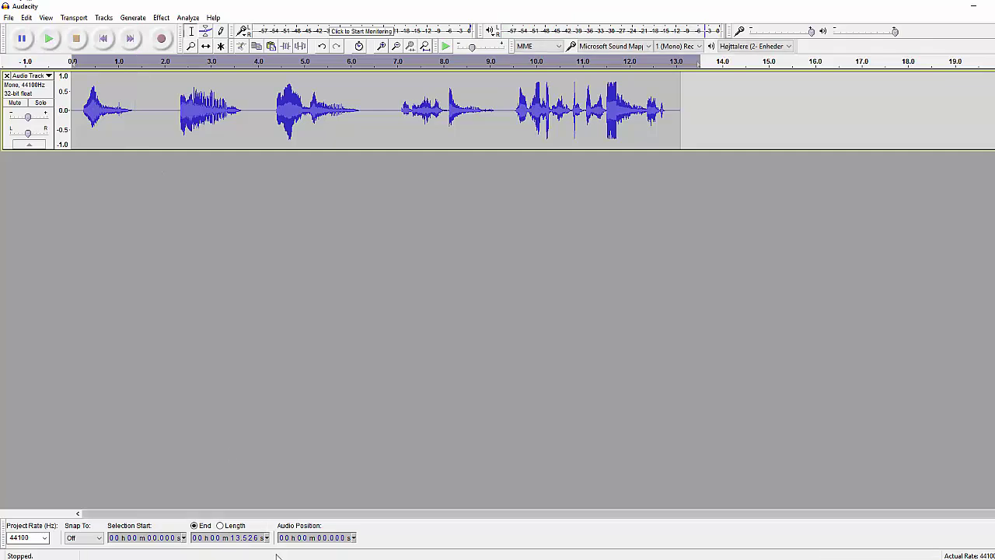
Copy the first 19.767 s of Impact_Lent and paste it as a new track
click(228, 524)
drag(425, 249, 68, 311)
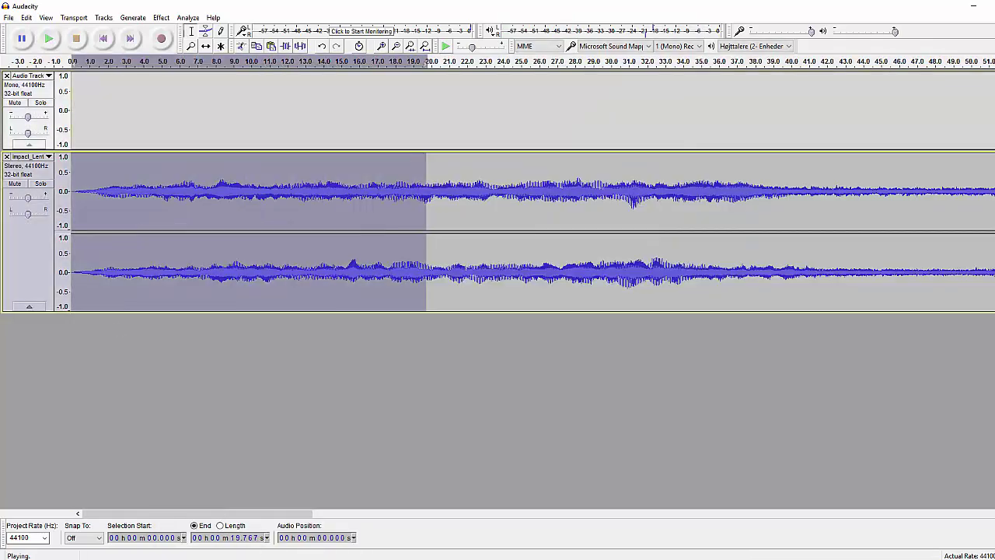
key(alt+Tab)
key(ctrl+v)
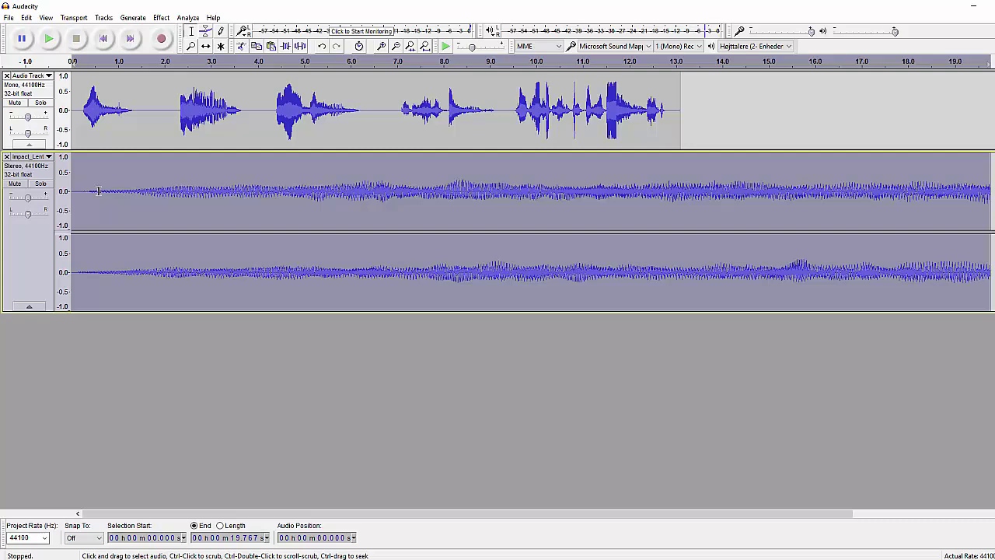
key(ctrl+shift+a)
key(space)
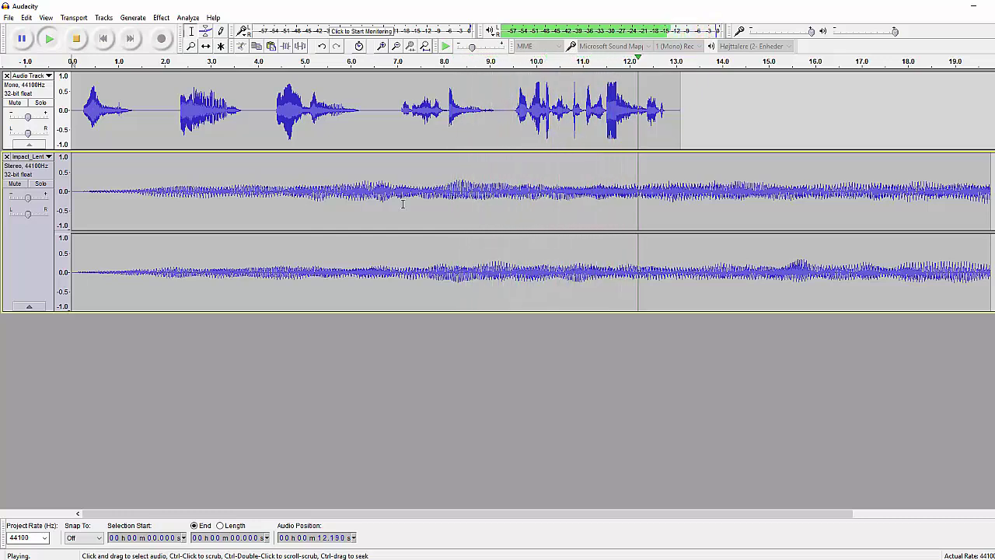
key(space)
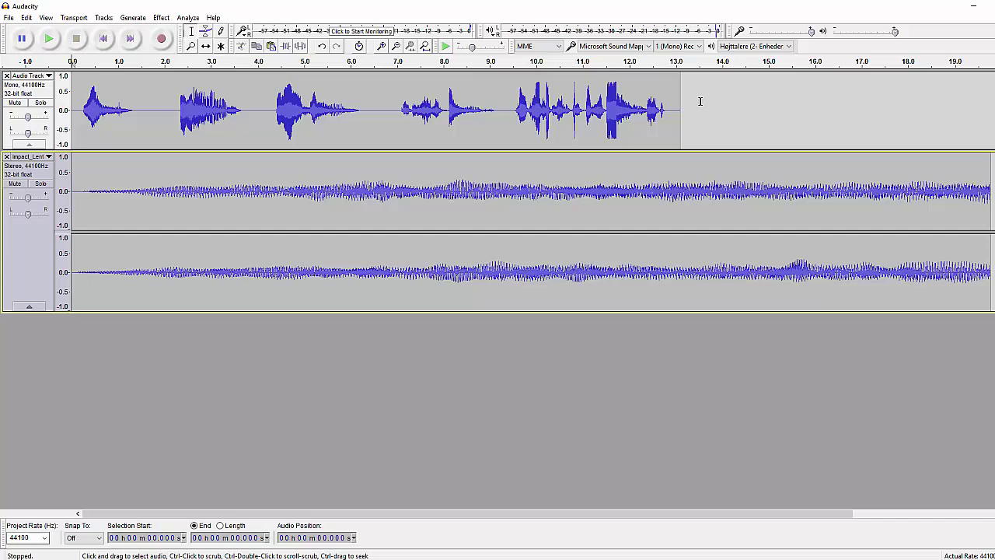
drag(706, 101, 70, 105)
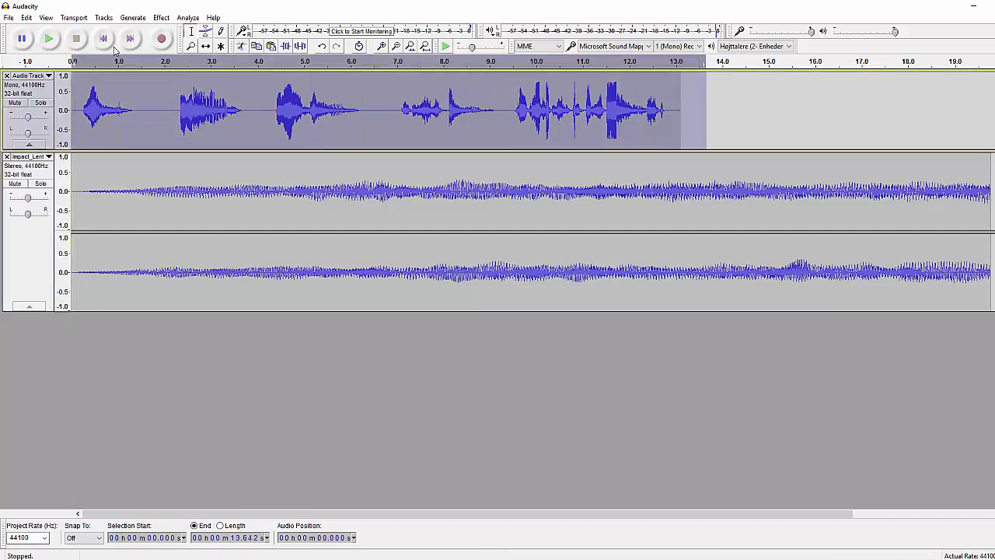
click(161, 17)
click(216, 313)
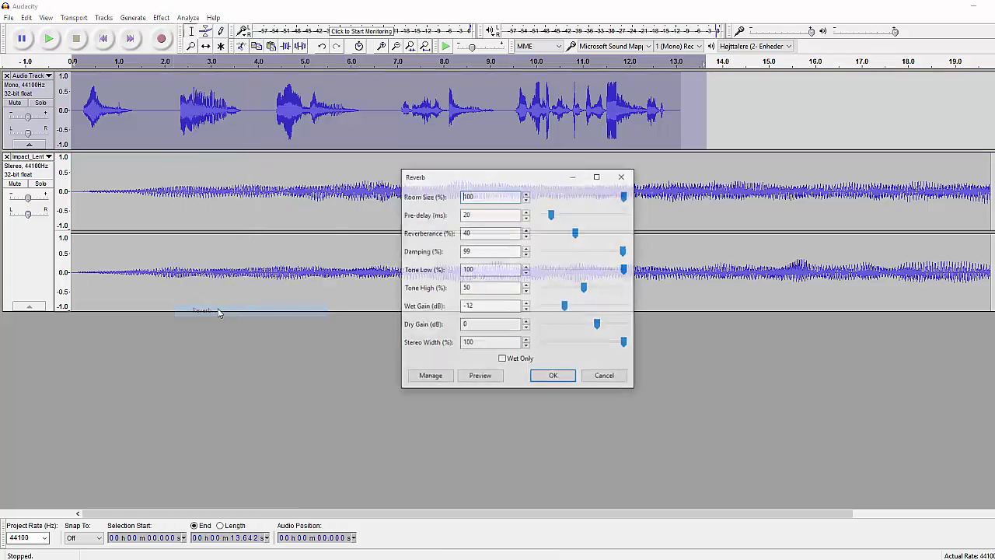
click(444, 377)
mouse_move(482, 432)
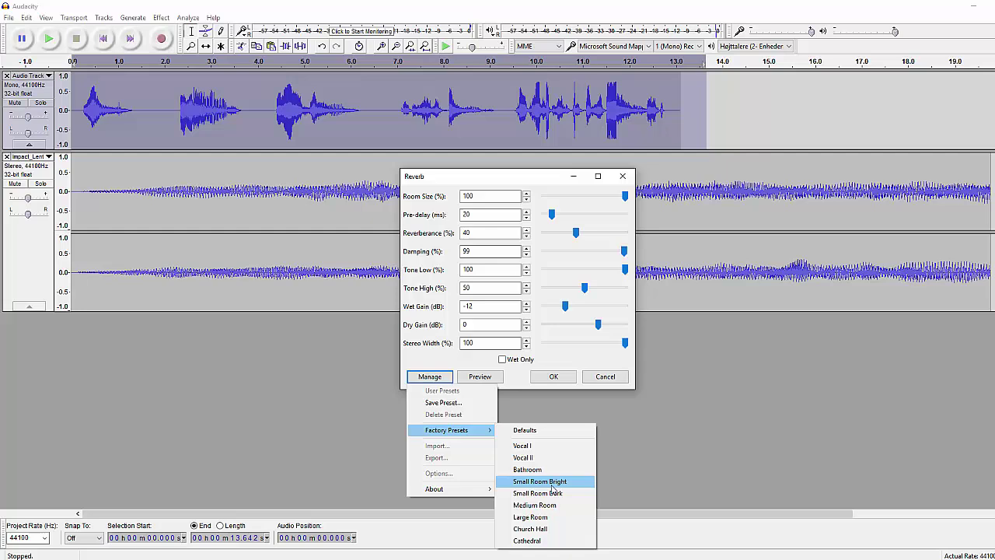
click(547, 457)
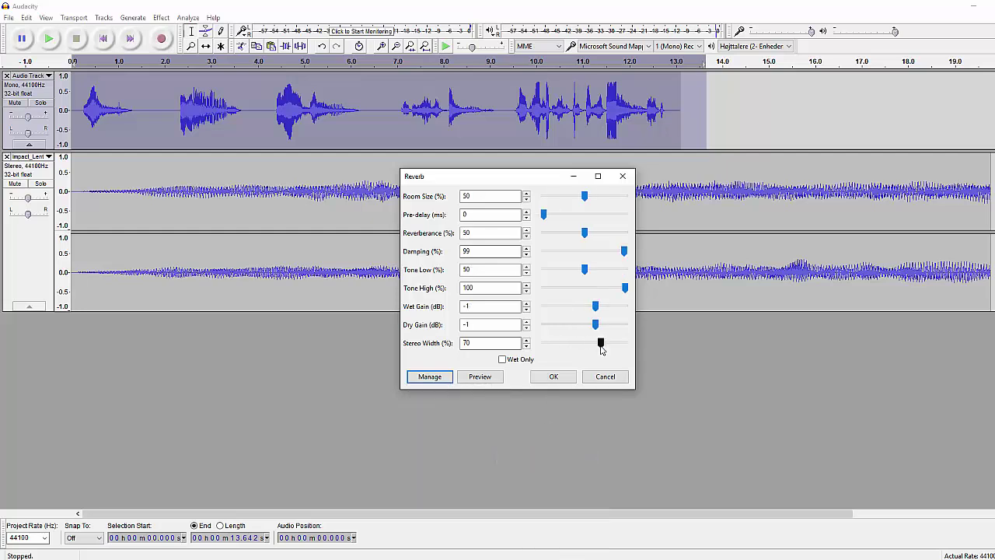
drag(601, 345, 627, 344)
click(553, 379)
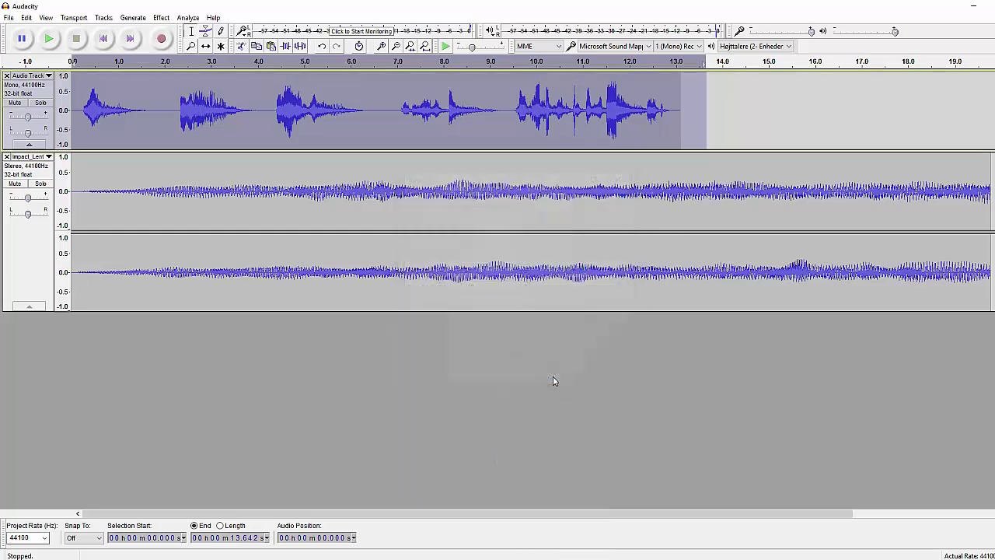
key(space)
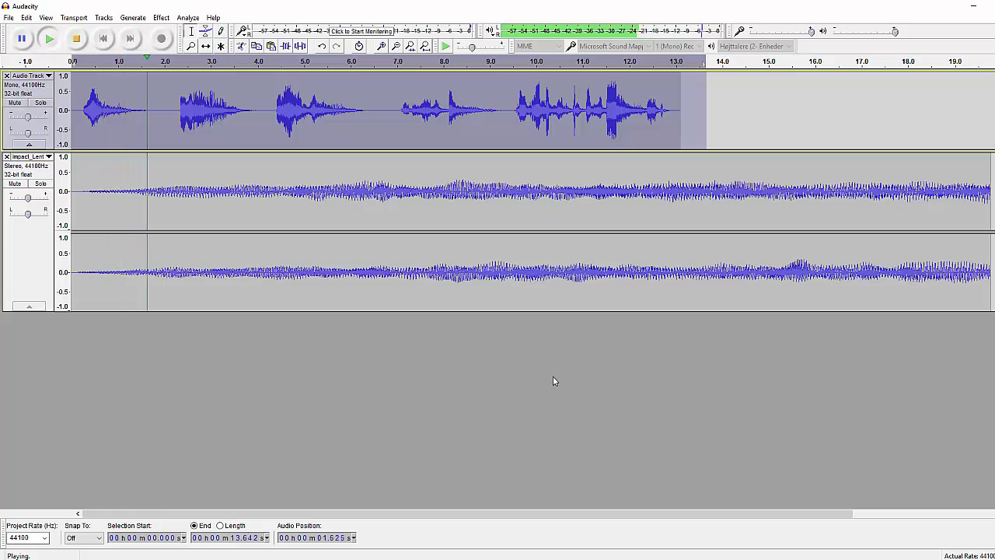
key(space)
key(ctrl+z)
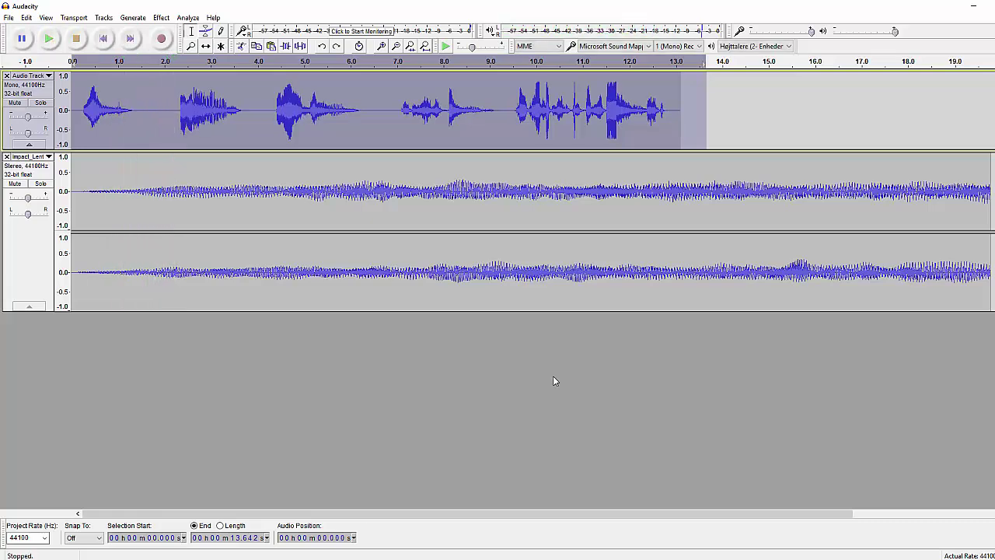